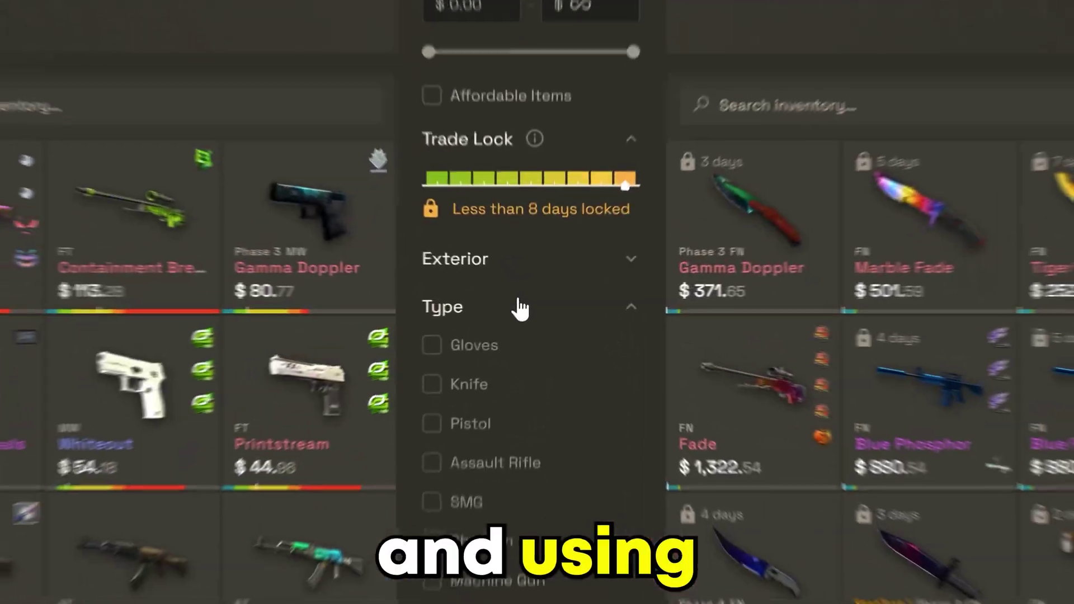
Look through the SkinsMonkey trading filters, the Help Center articles and the site's skin inventory.
left_click(424, 391)
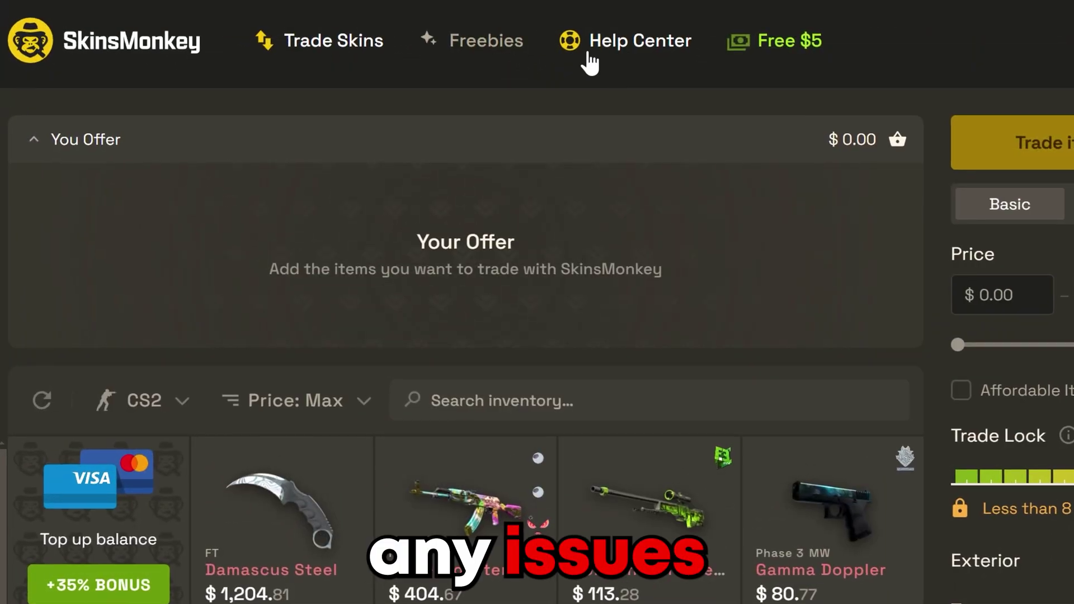
left_click(591, 42)
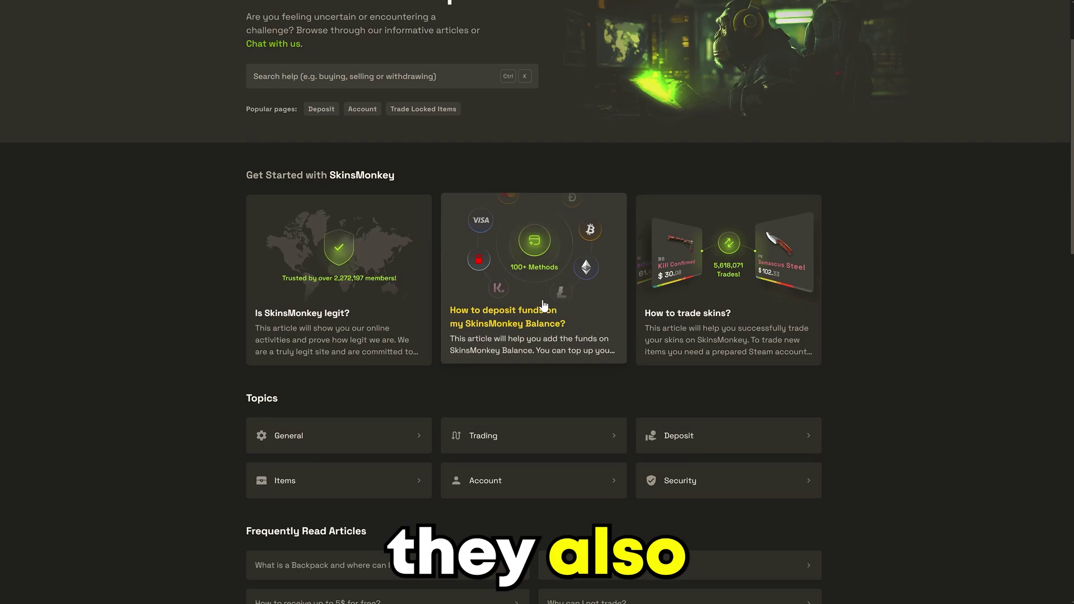
scroll(546, 307, "down", 10)
left_click(839, 389)
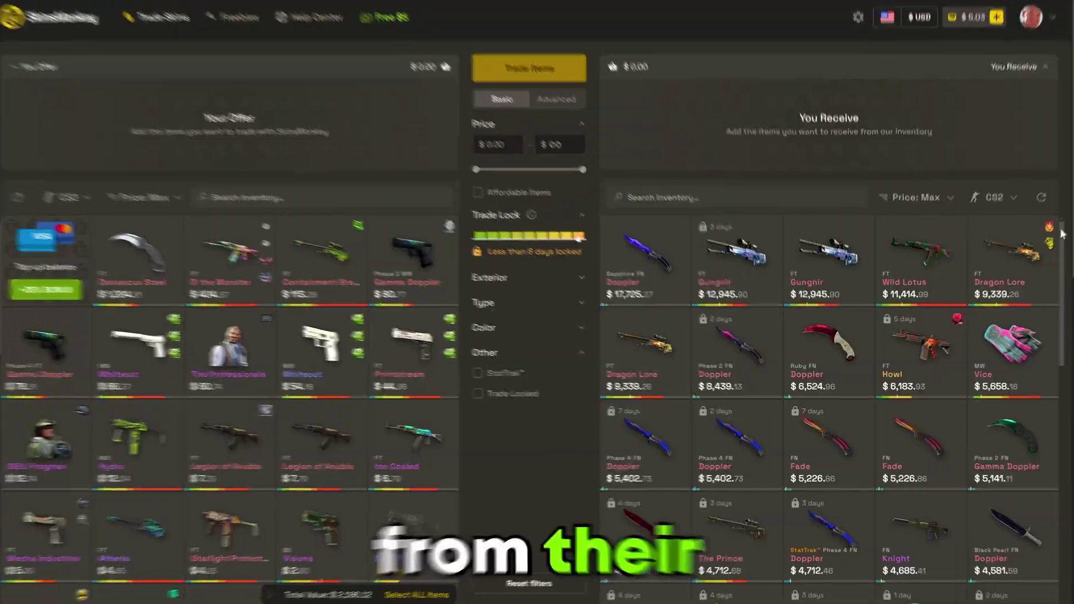
scroll(1062, 234, "down", 20)
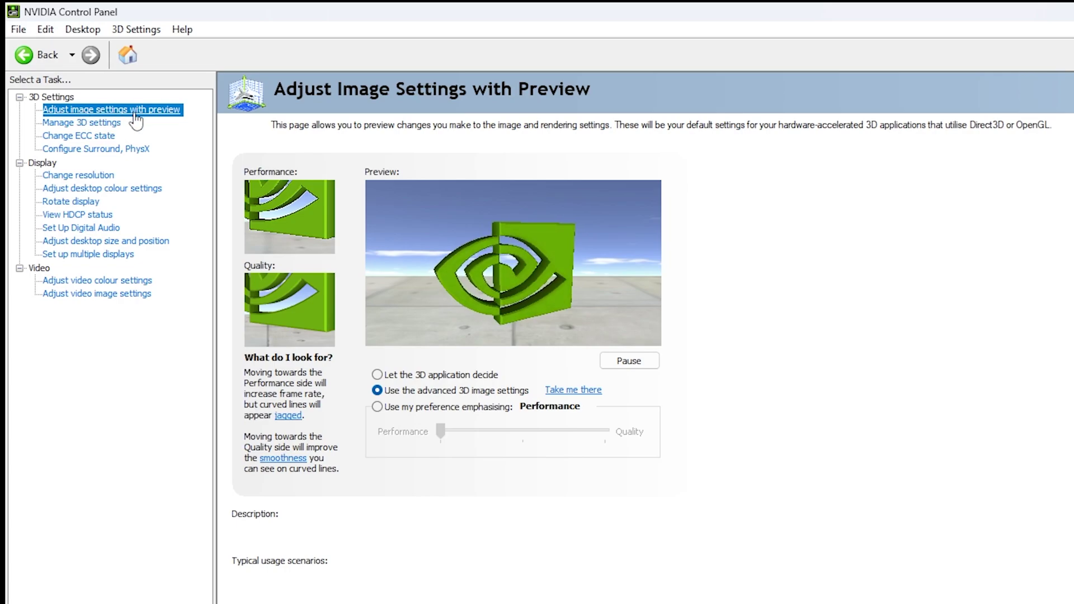
Set the 3D image settings to use the preference emphasising Performance.
mouse_move(449, 400)
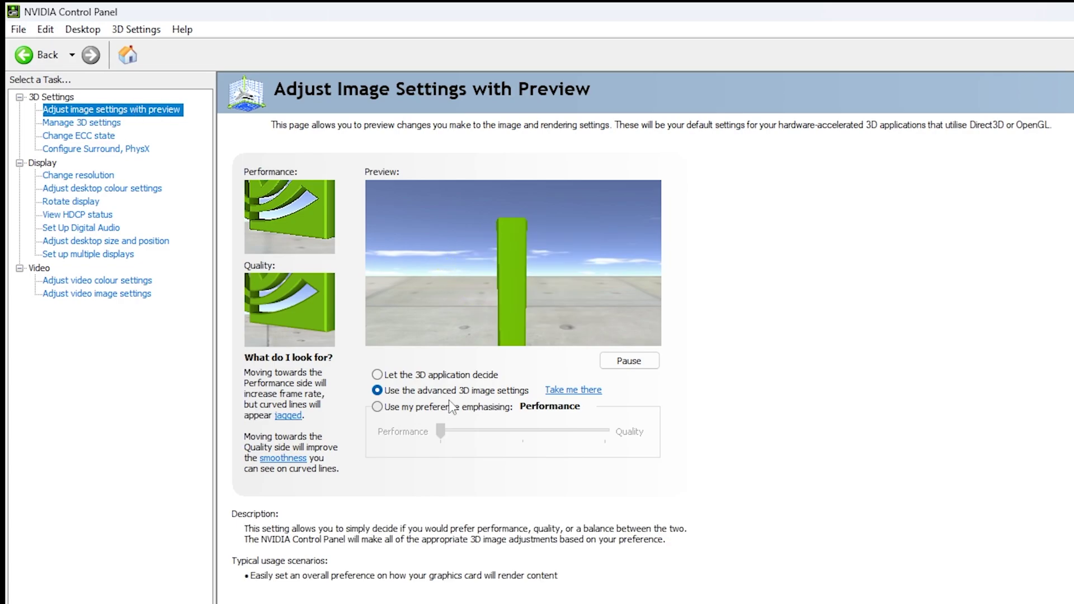
left_click(415, 409)
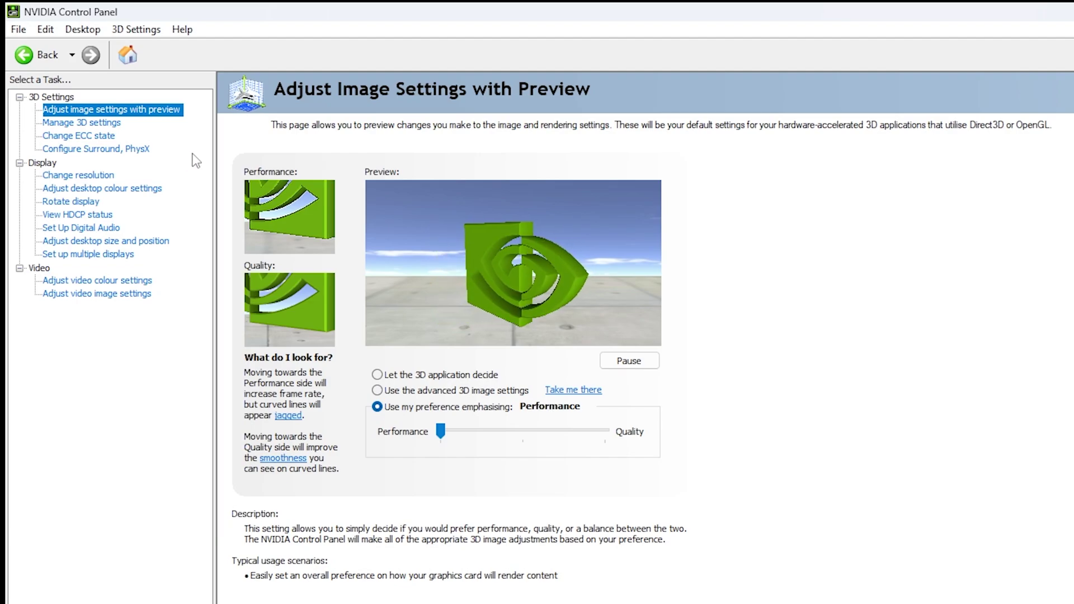
Set Anisotropic filtering to Application-controlled in the global 3D settings and apply the change.
left_click(102, 124)
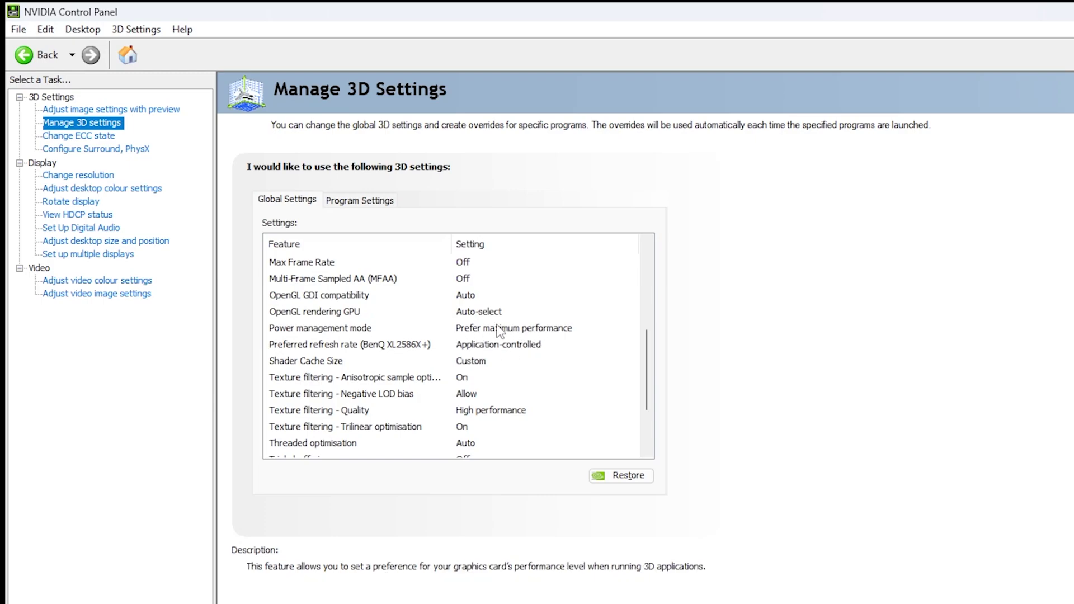
scroll(540, 333, "up", 4)
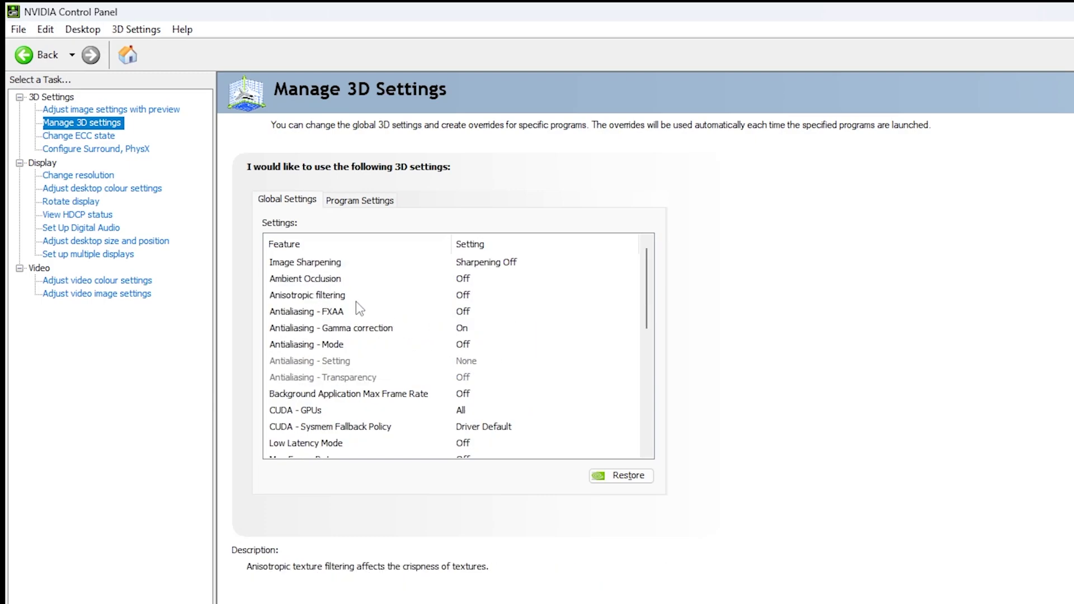
left_click(461, 296)
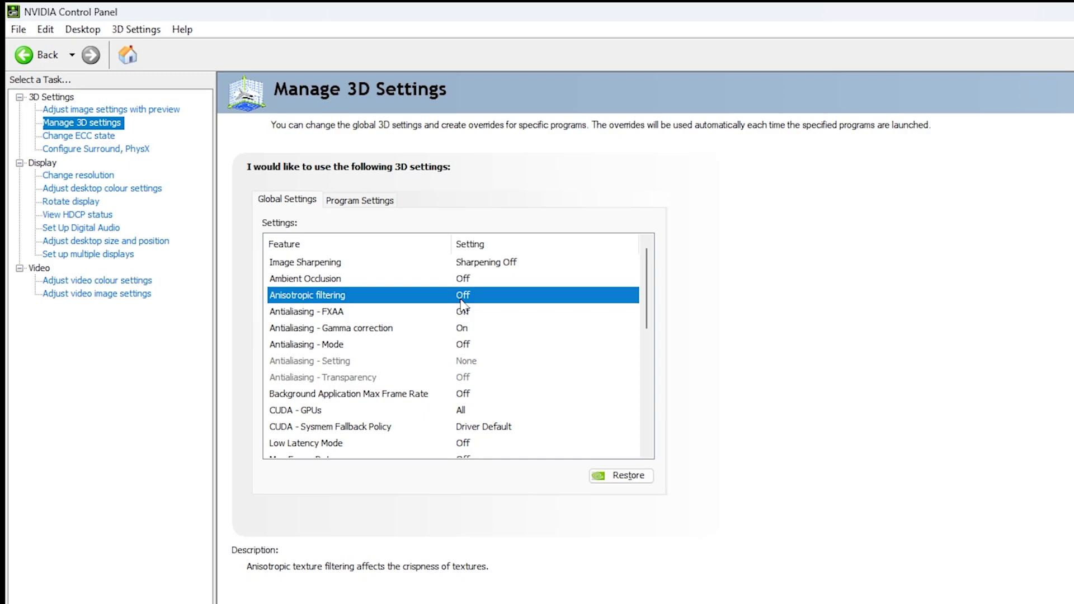
left_click(461, 297)
left_click(520, 311)
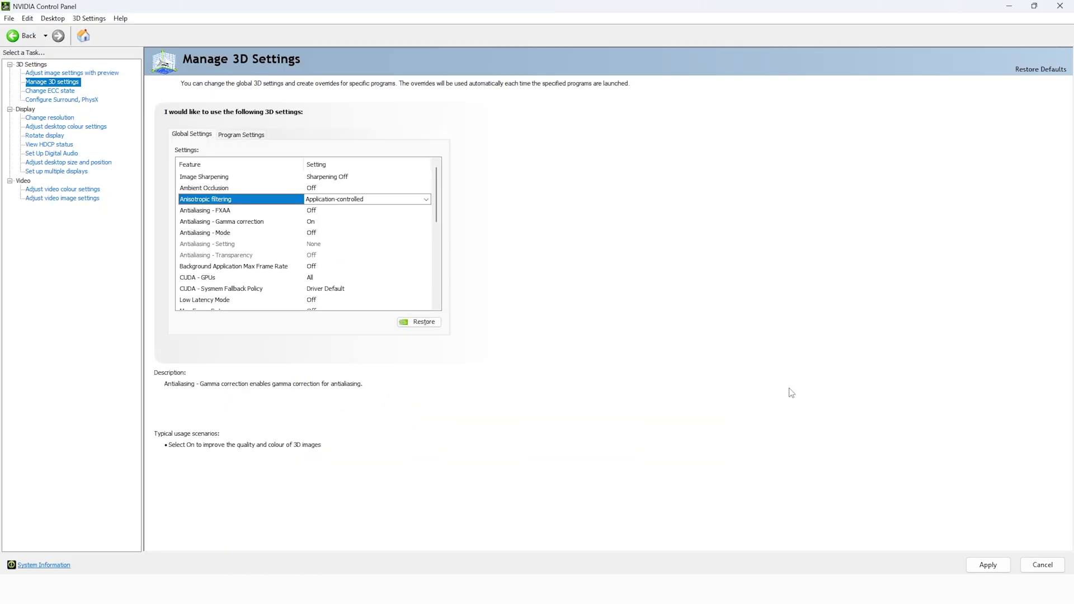
left_click(988, 565)
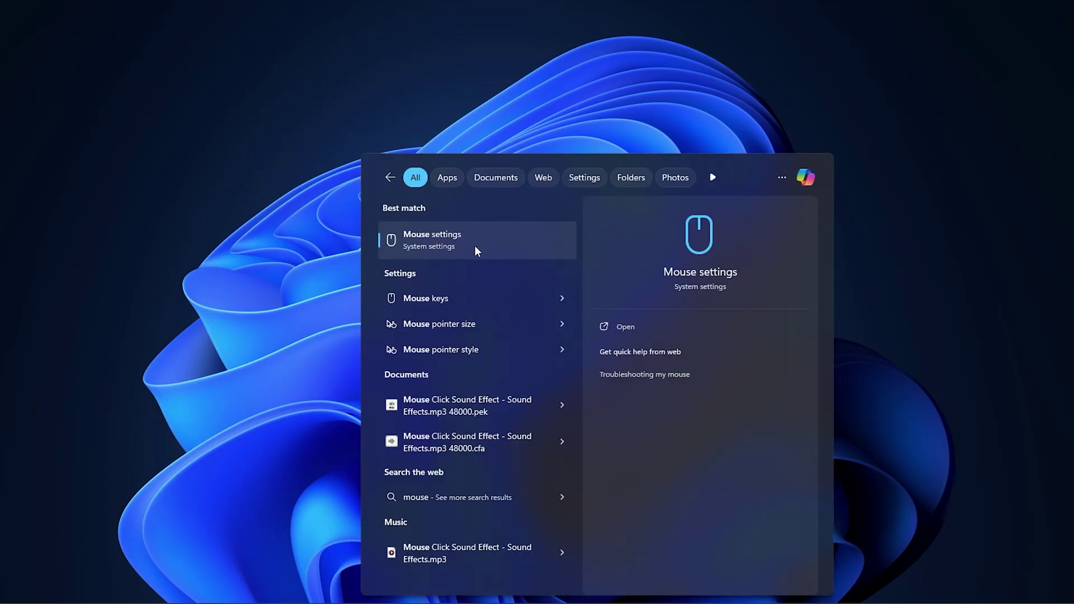
Check the pointer speed and Enhance pointer precision options in the additional mouse settings in Windows.
left_click(485, 240)
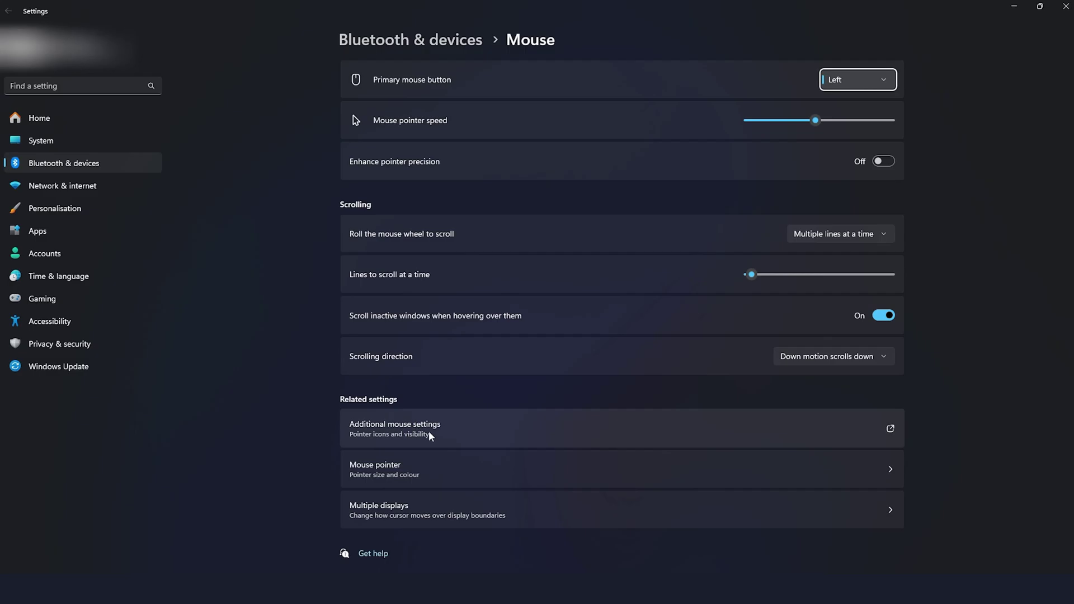
left_click(395, 427)
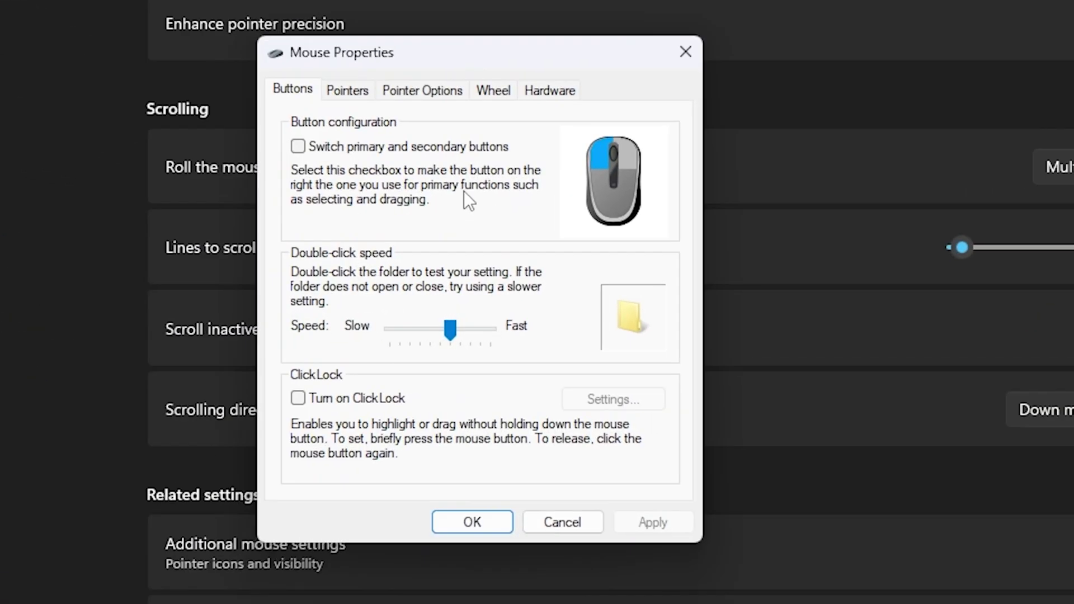
left_click(421, 91)
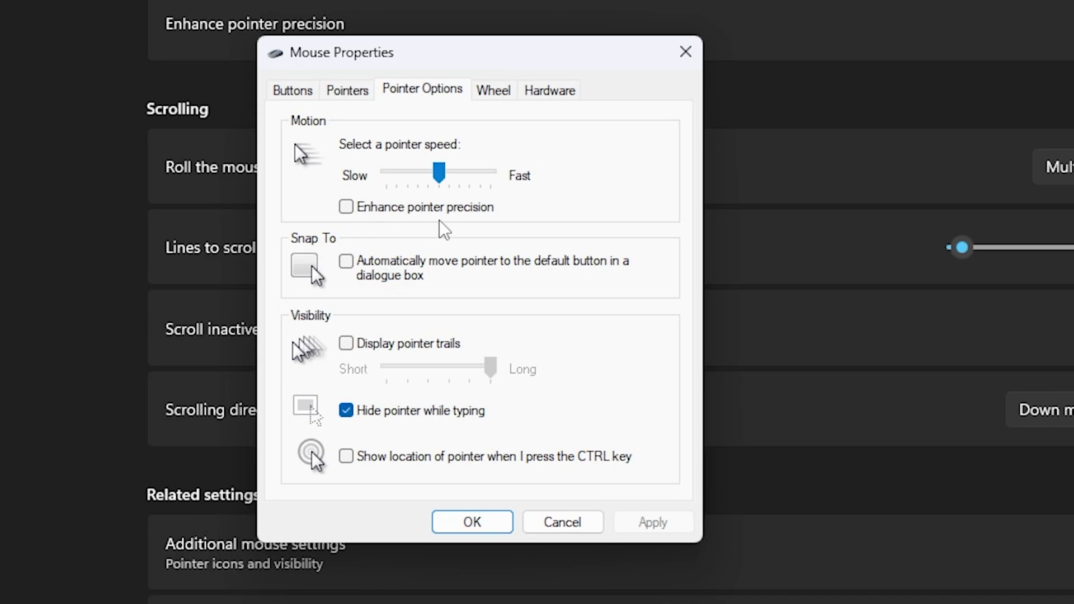
left_click(471, 523)
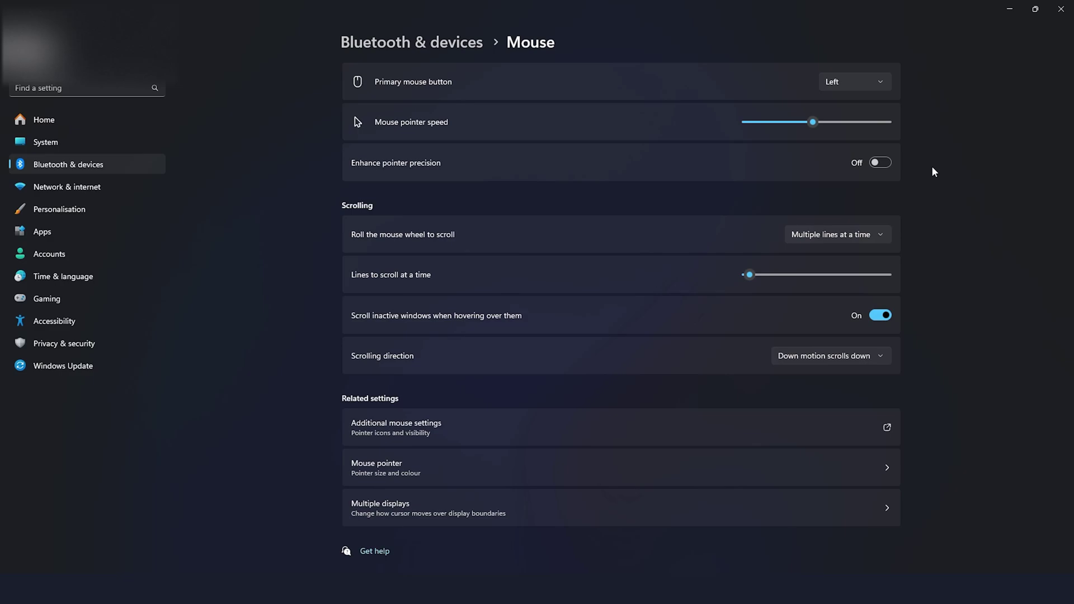
Check the Windows gaming settings for Game Bar, Captures and Game Mode.
left_click(47, 299)
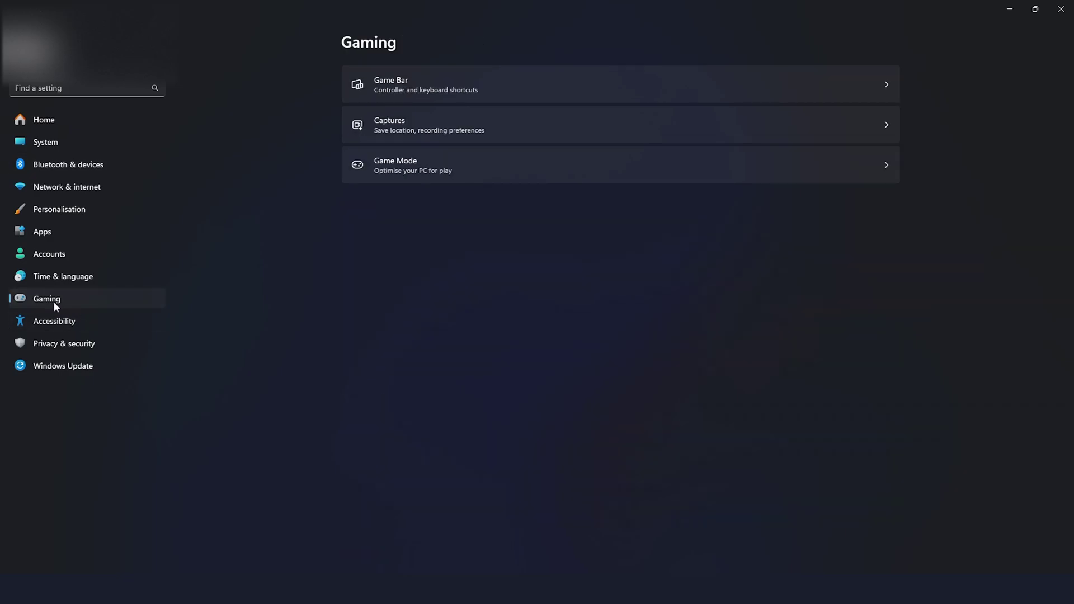
left_click(510, 84)
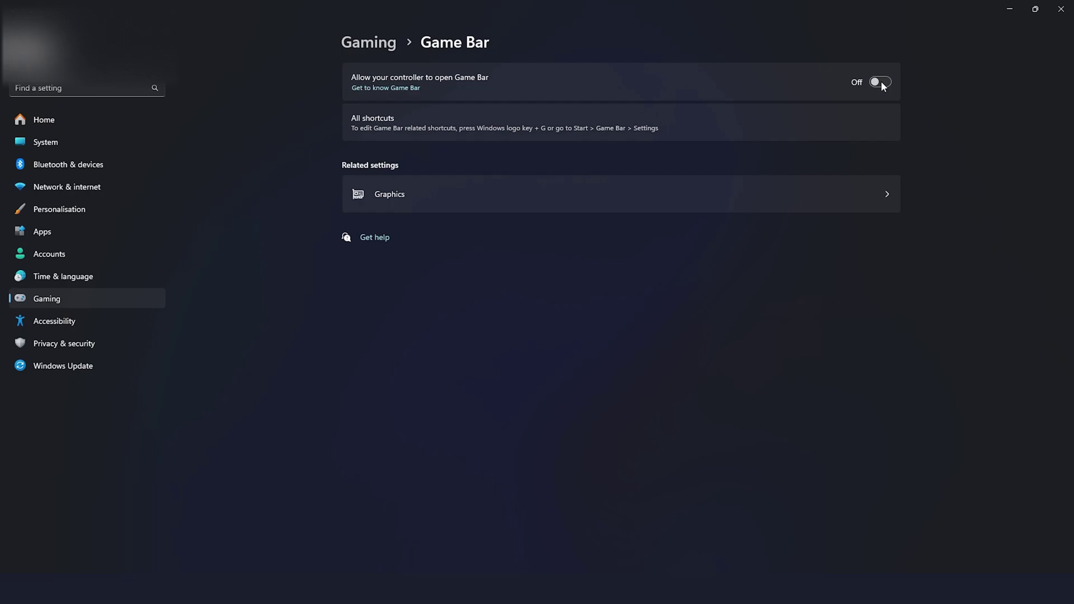
key("alt+Left")
left_click(462, 133)
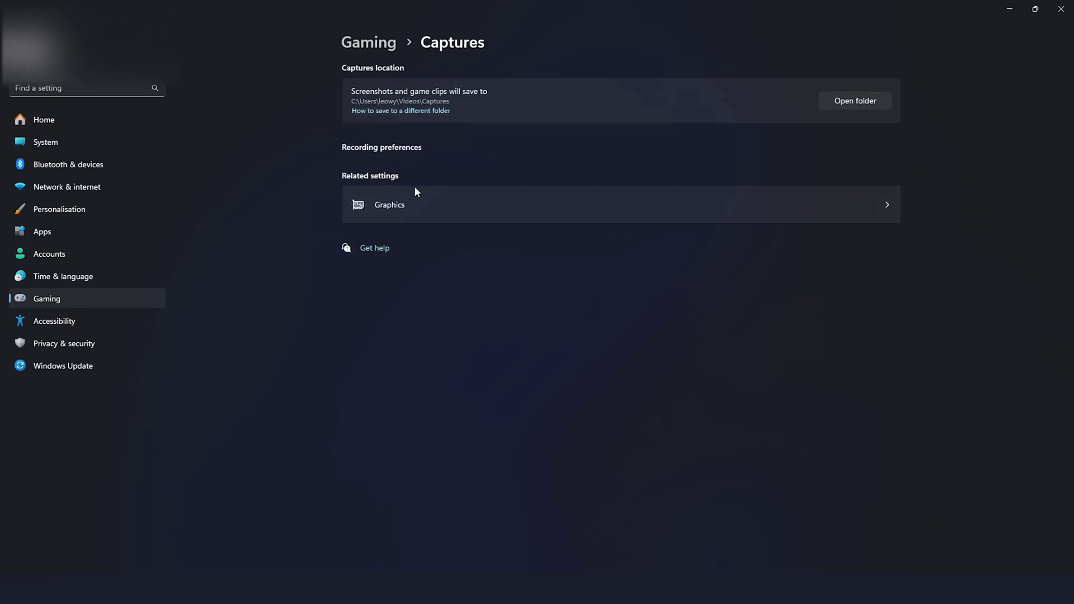
key("alt+Left")
left_click(442, 172)
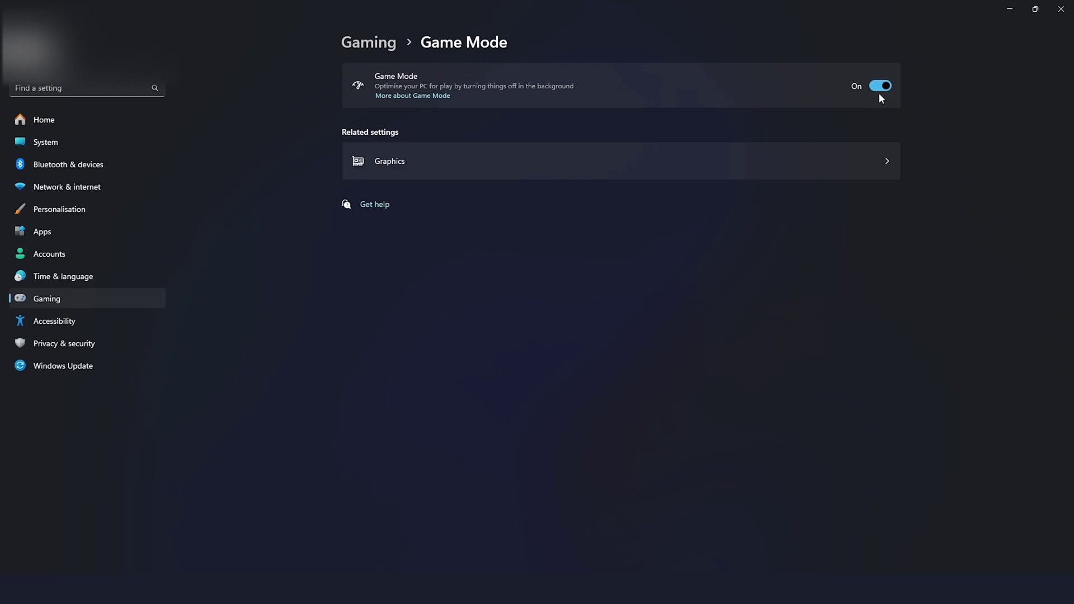
Save High performance as the graphics preference for cs2.exe and open the default graphics settings.
left_click(394, 165)
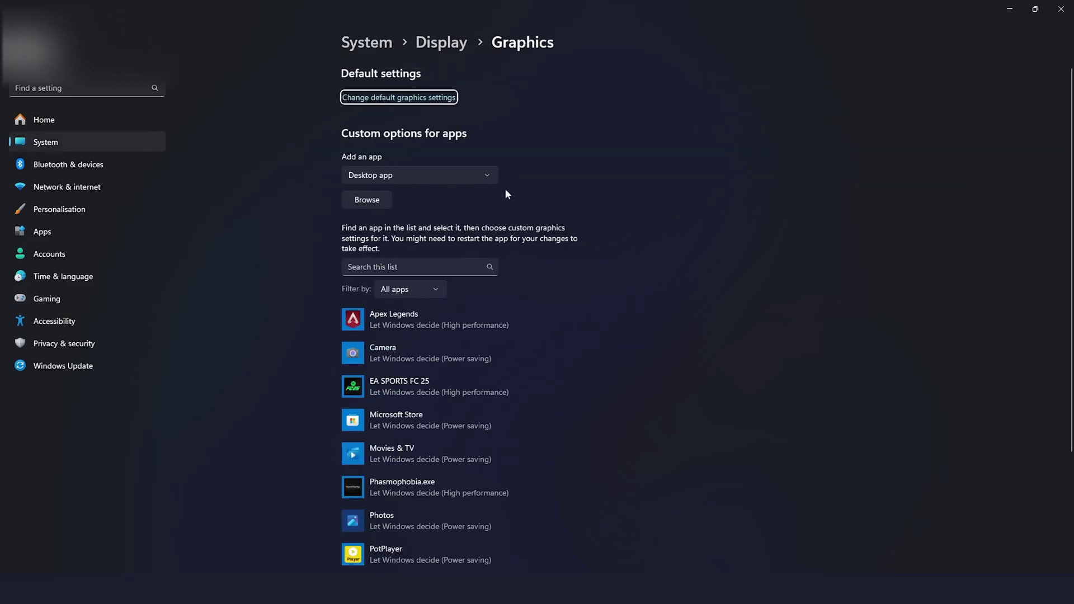
scroll(505, 188, "down", 3)
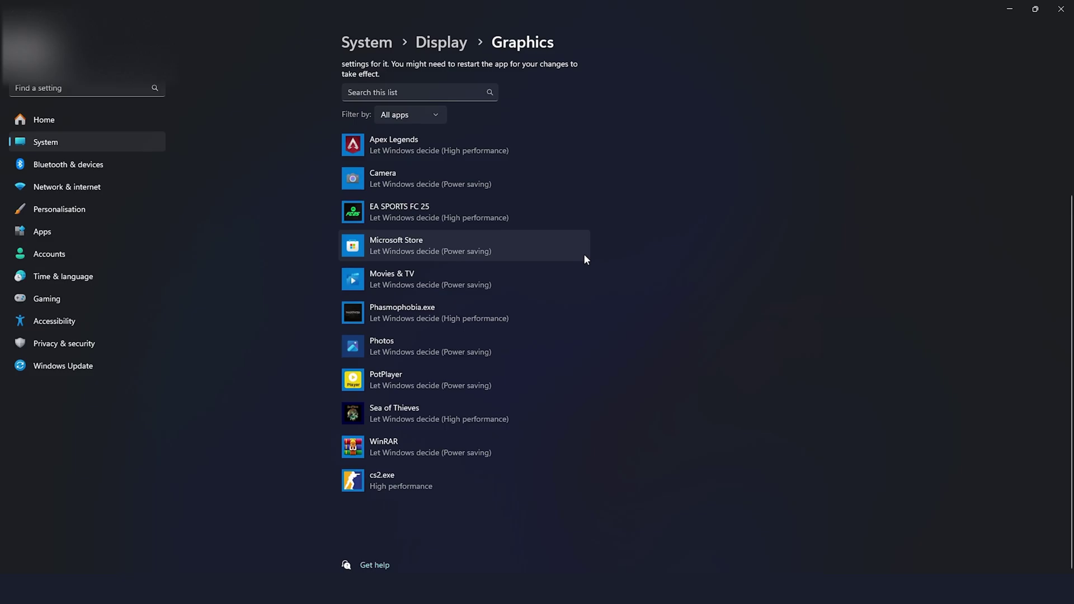
left_click(401, 476)
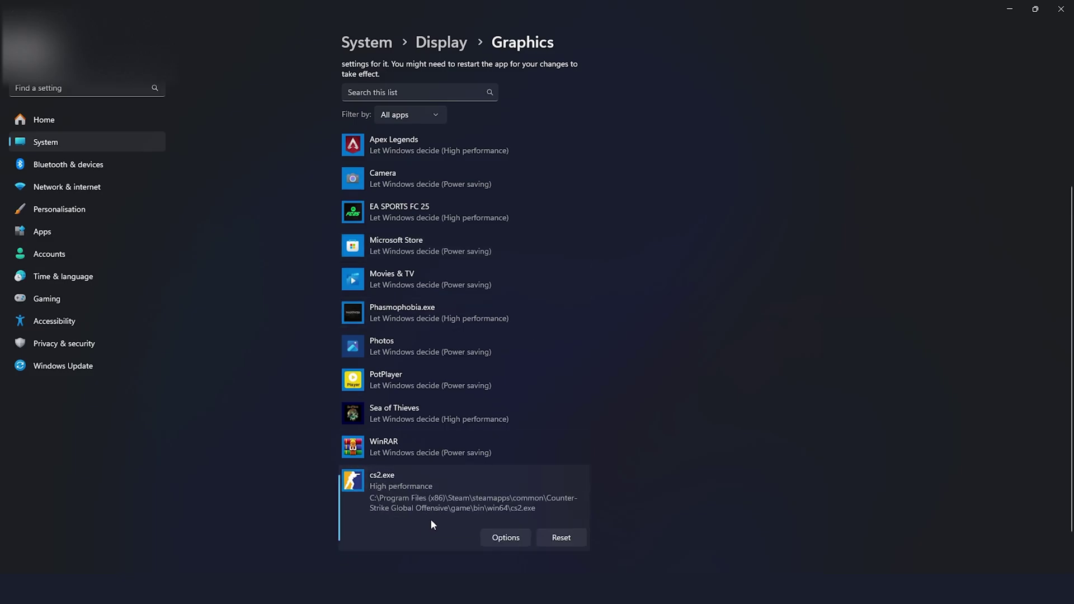
left_click(505, 540)
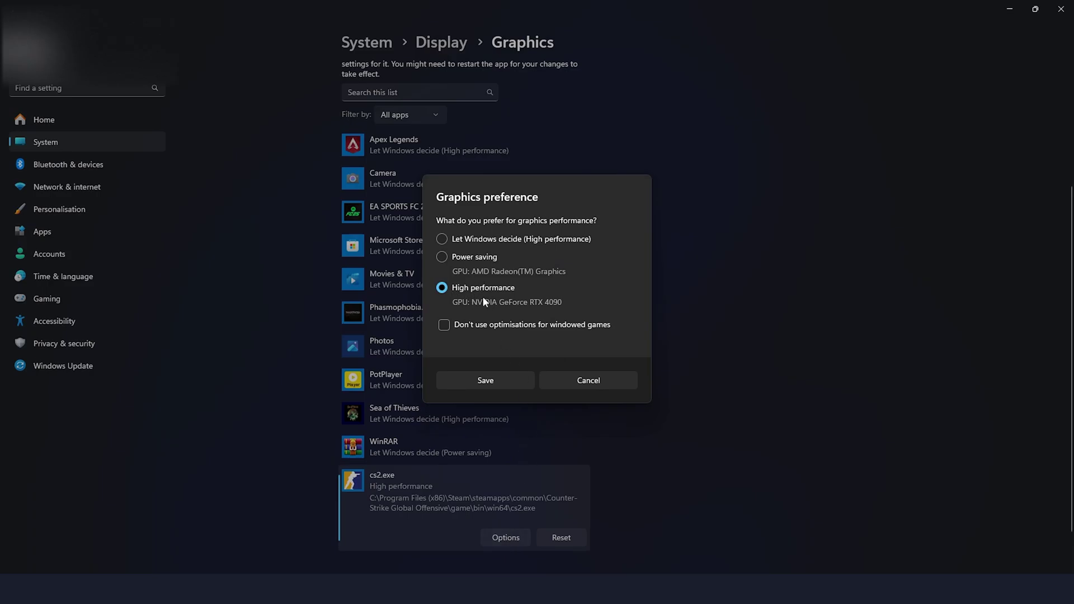
left_click(487, 380)
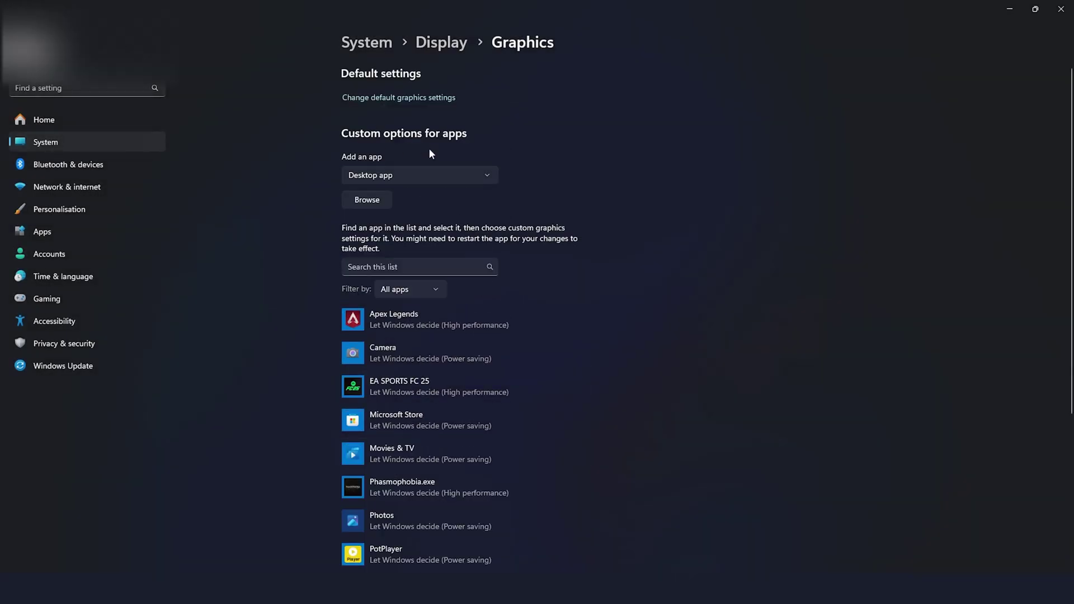
left_click(392, 100)
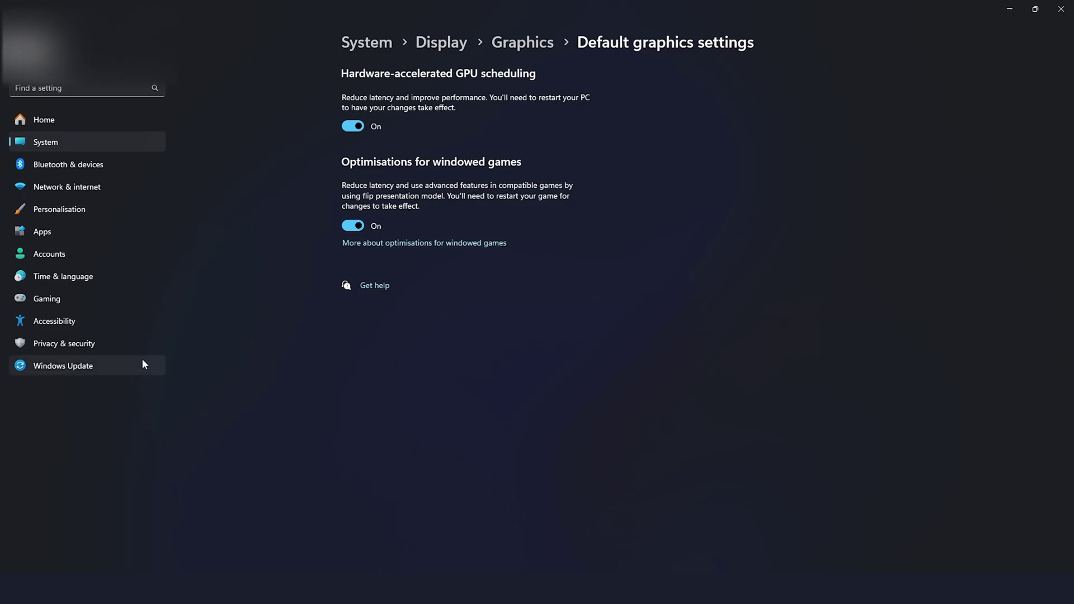
Review the Privacy & security pages, including Windows Security, Find my device, inking and typing personalisation, Activity history and Location.
left_click(123, 344)
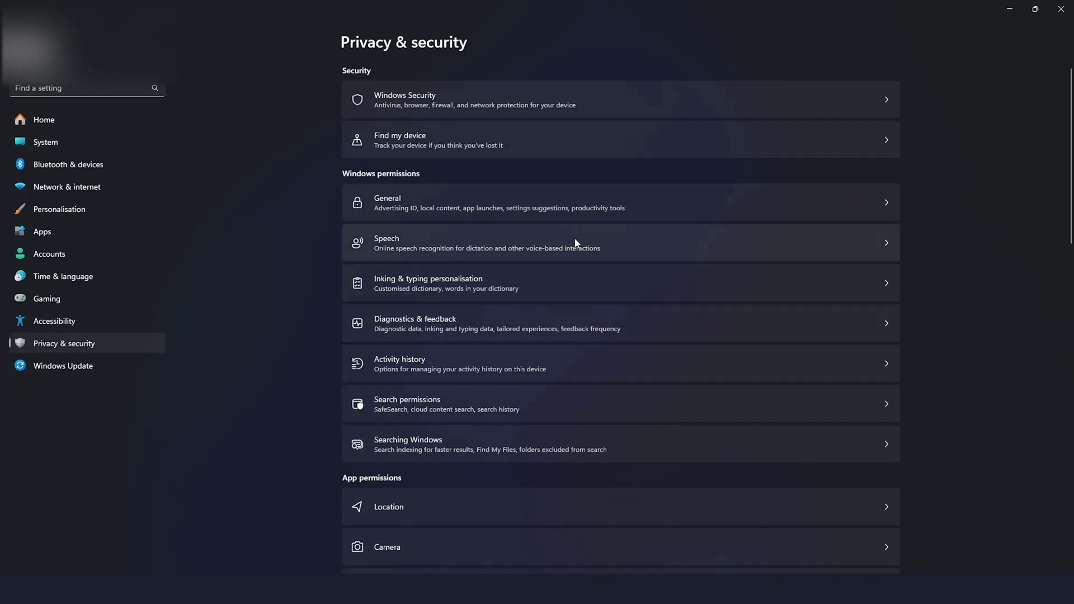
left_click(448, 100)
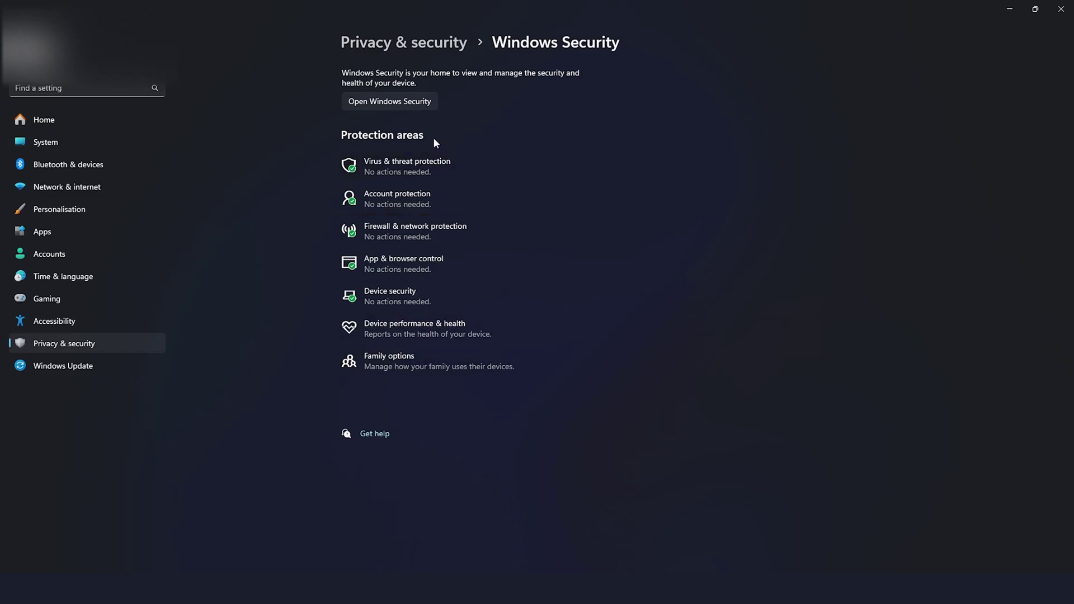
left_click(707, 138)
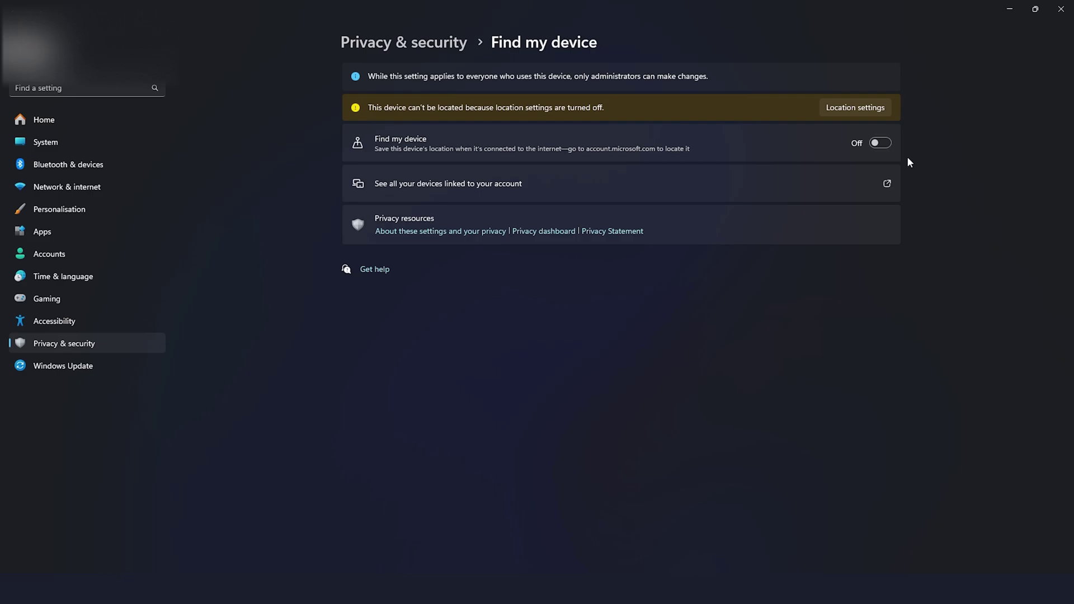
left_click(456, 45)
left_click(469, 208)
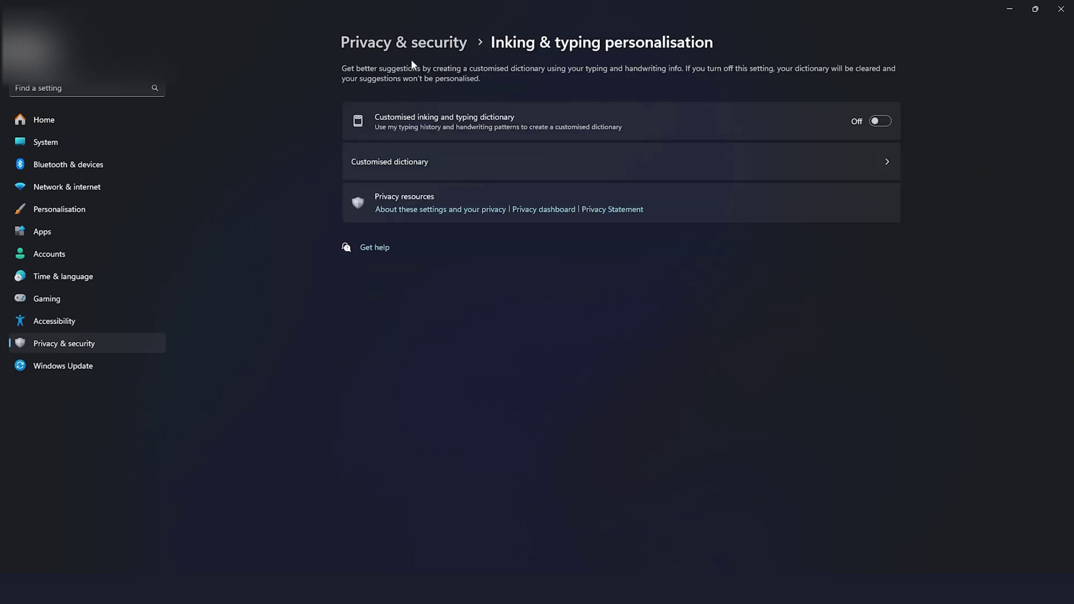
left_click(418, 45)
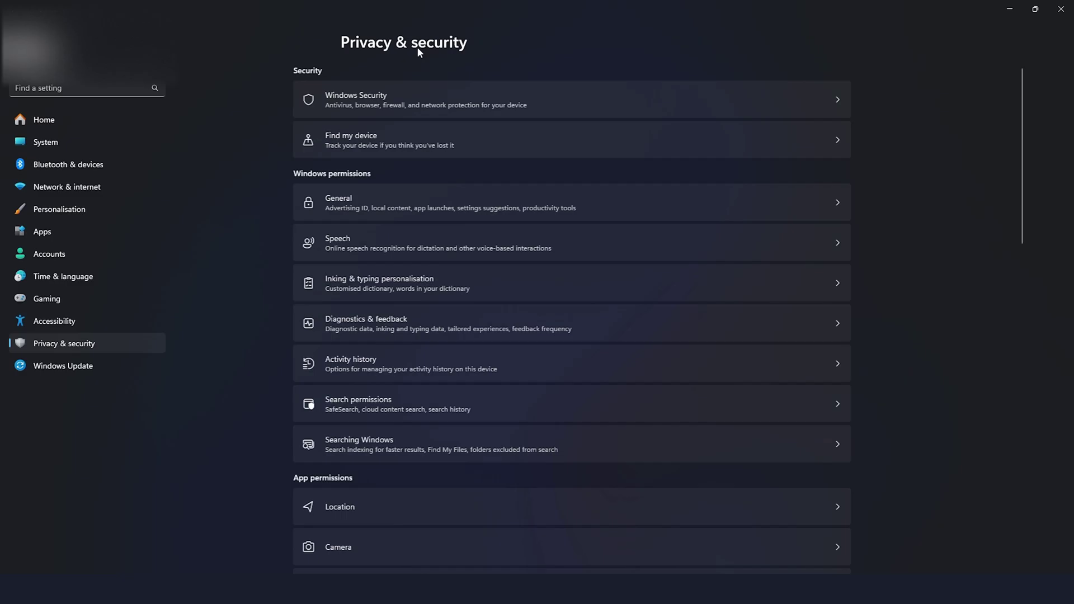
left_click(827, 321)
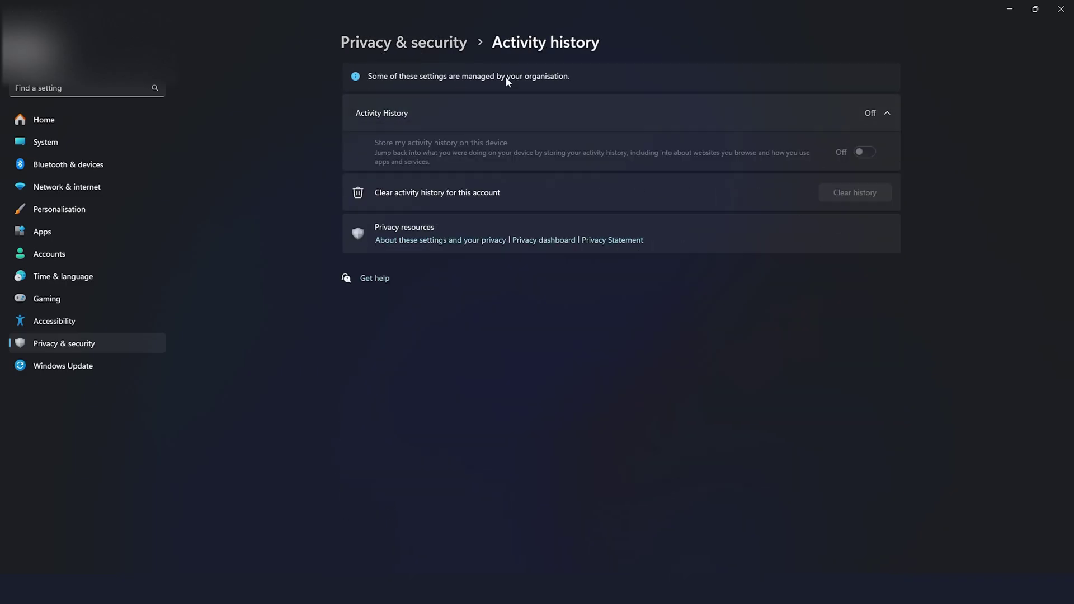
left_click(409, 46)
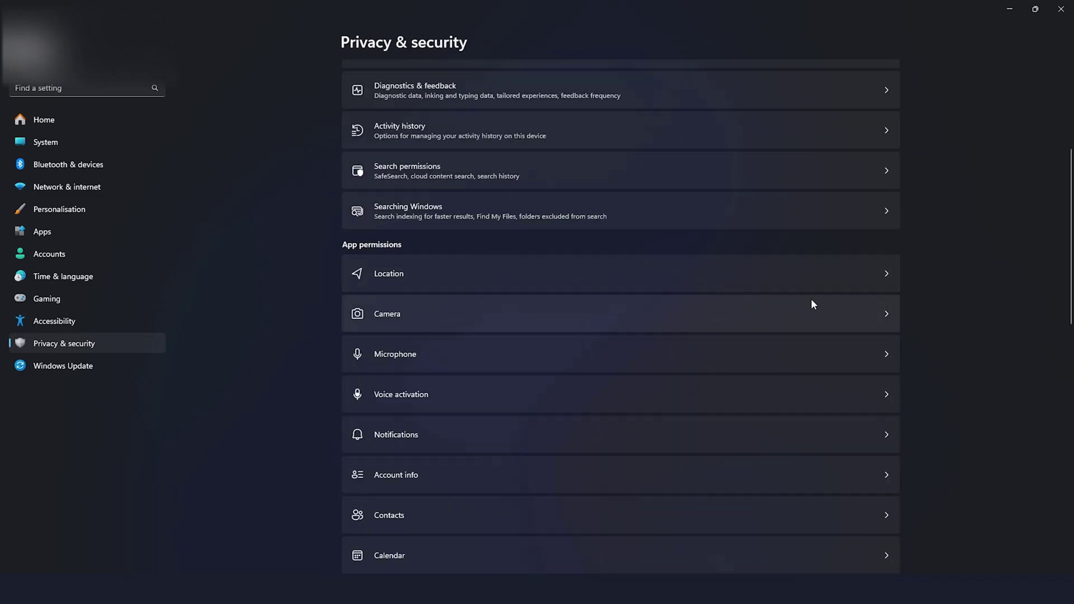
left_click(707, 269)
key("alt+Left")
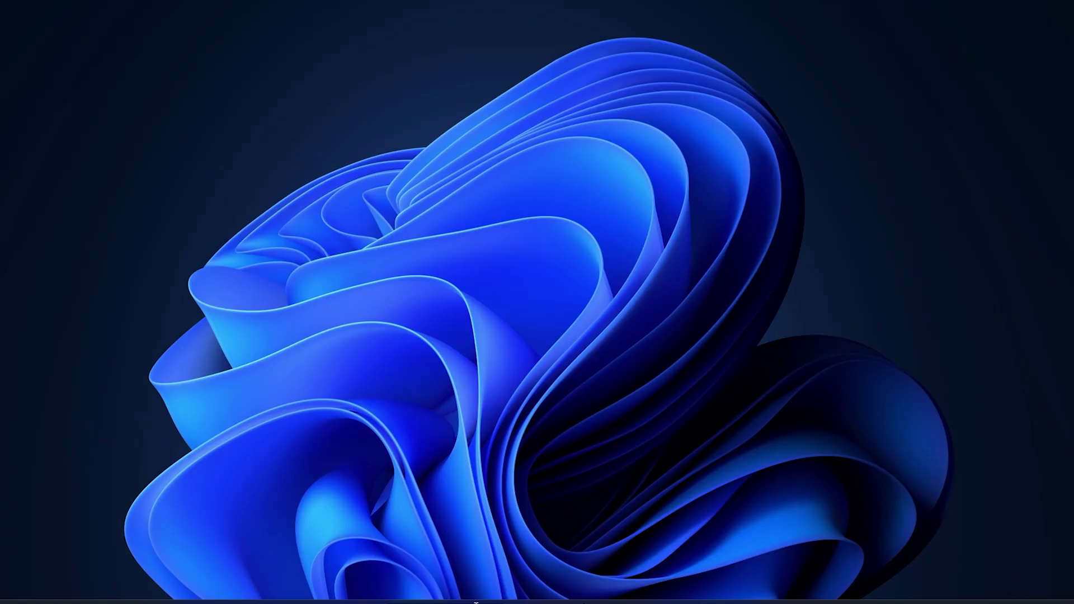
Switch to Task Manager and view the list of startup apps.
key("super+s")
left_click(438, 505)
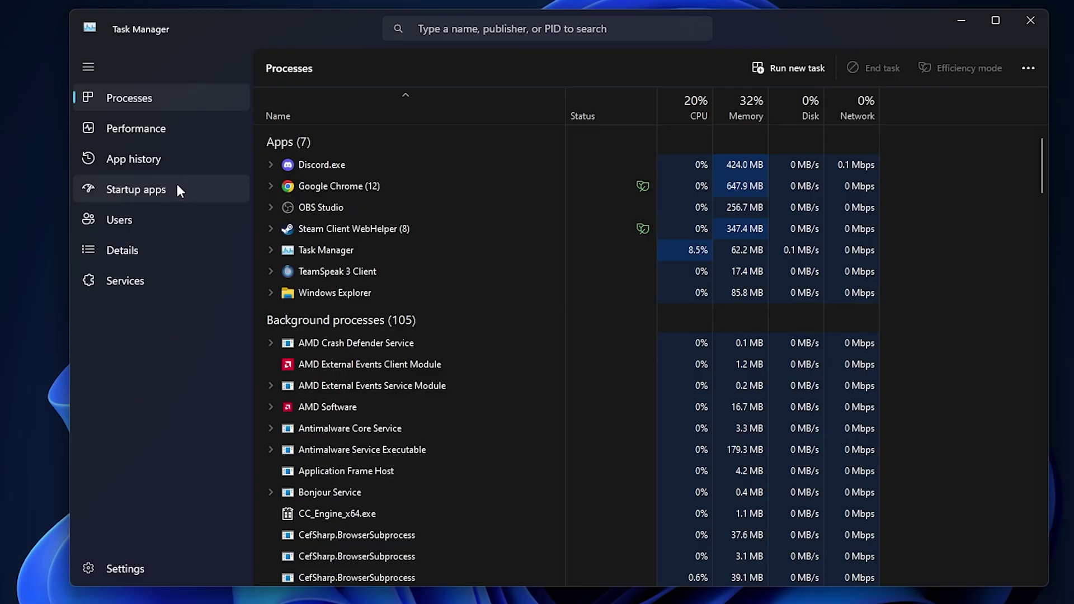
left_click(133, 184)
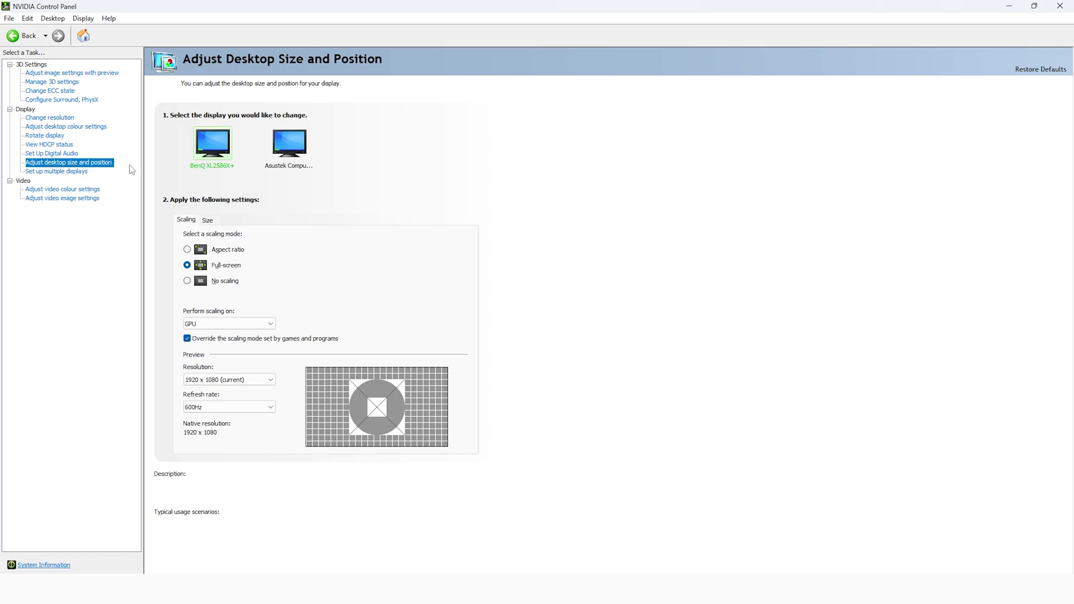
Check the desktop scaling mode and the option overriding the scaling mode set by games and programs.
mouse_move(225, 271)
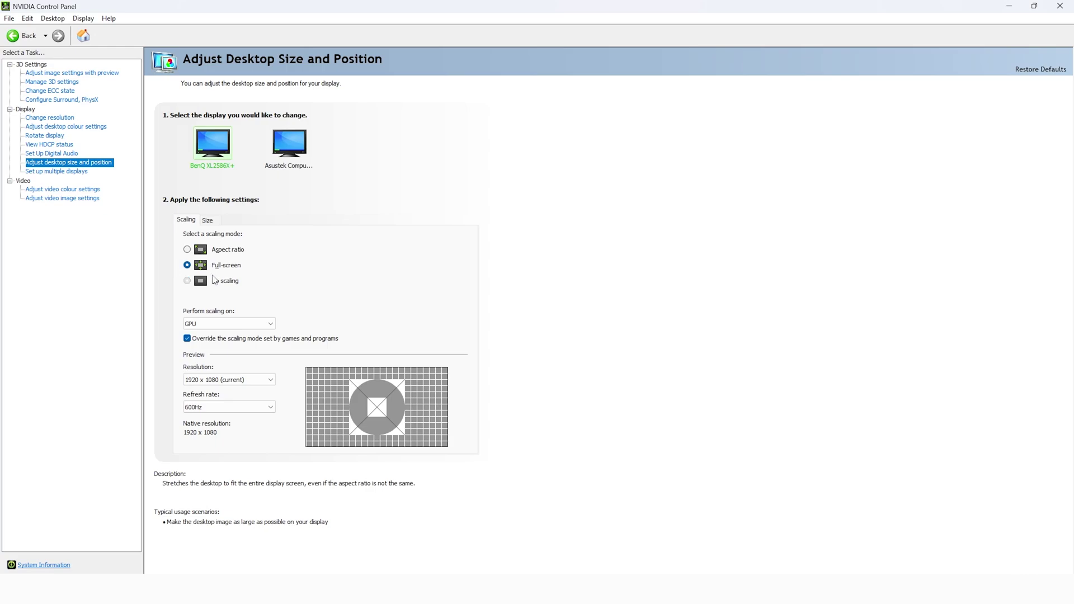
mouse_move(199, 328)
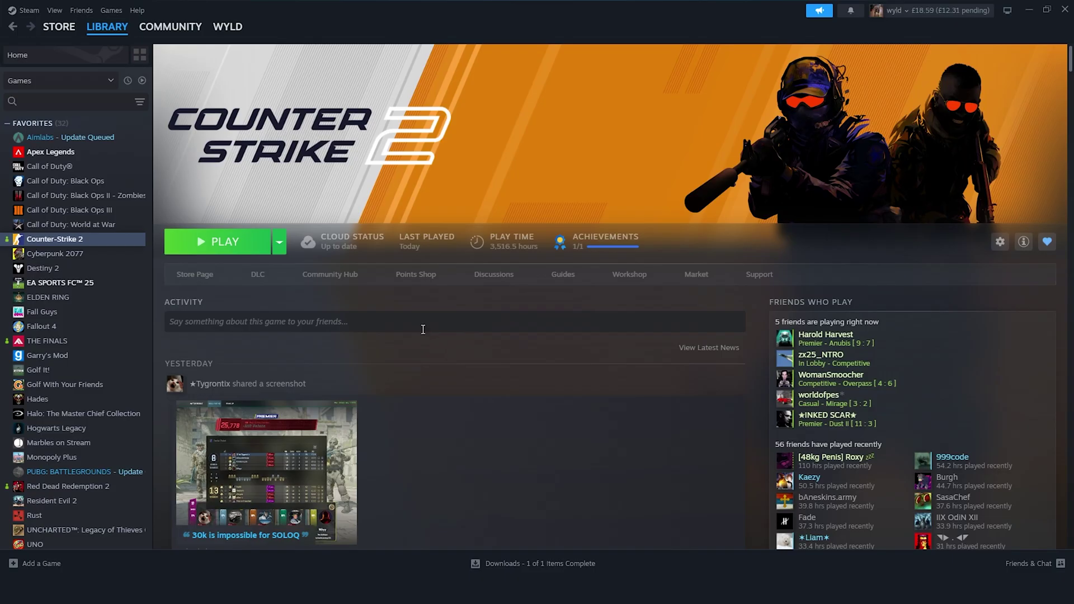
Switch to Steam and open the properties of Counter-Strike 2 from the library.
right_click(114, 246)
left_click(171, 332)
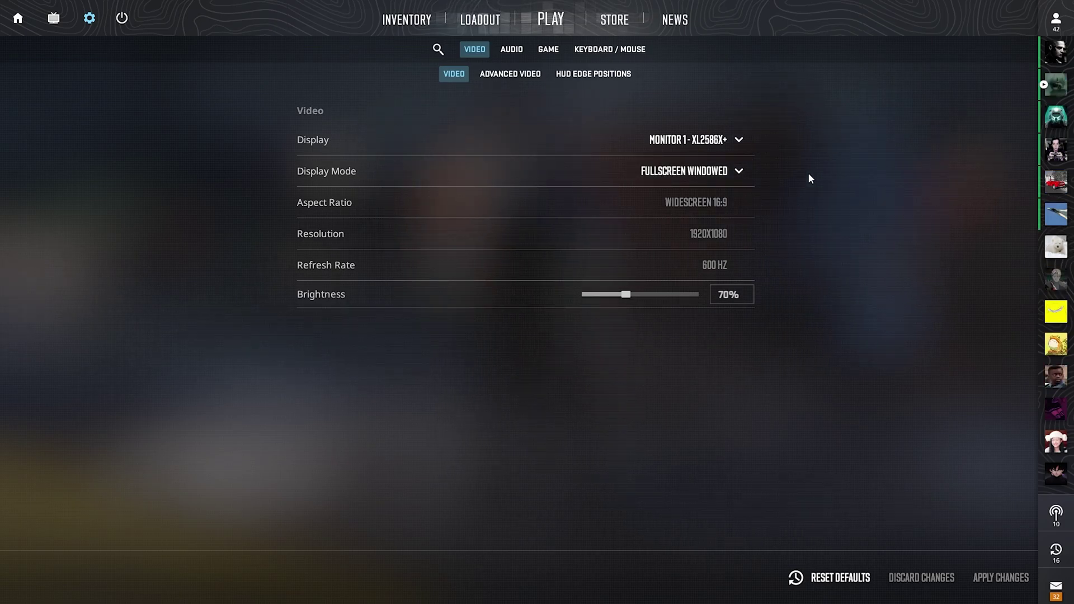
Try the Fullscreen display mode with the Normal 4:3 aspect ratio and view the available resolutions and refresh rates.
left_click(716, 171)
left_click(679, 216)
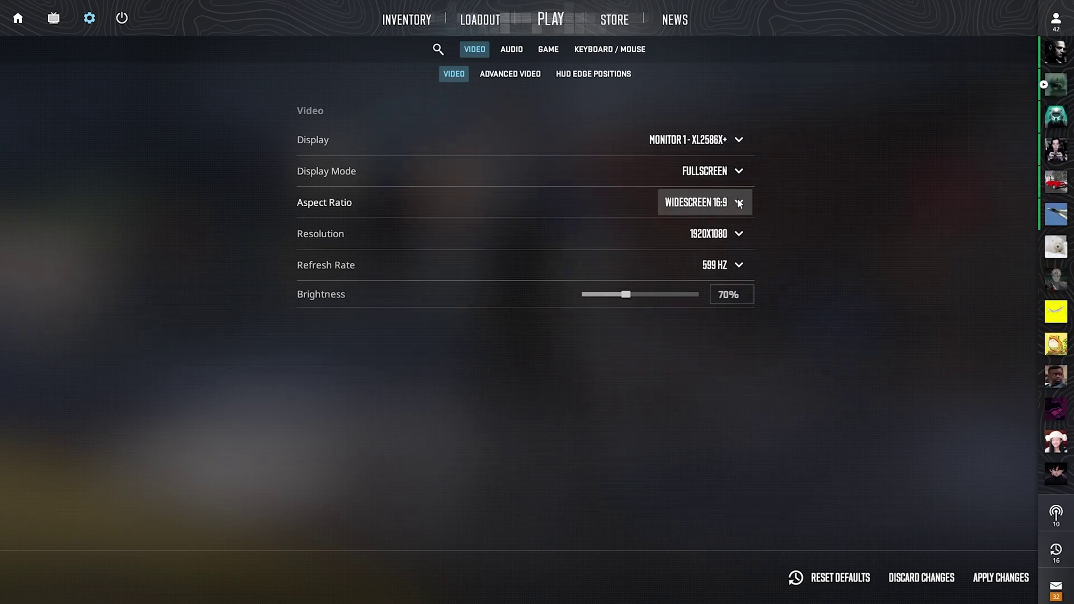
left_click(722, 213)
left_click(710, 229)
left_click(707, 235)
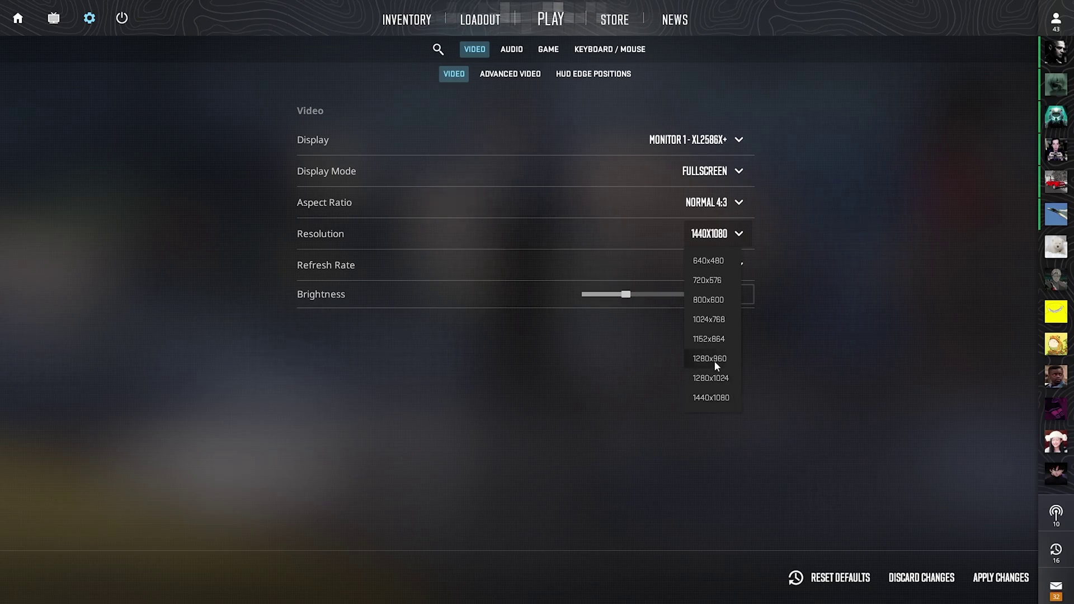
left_click(739, 266)
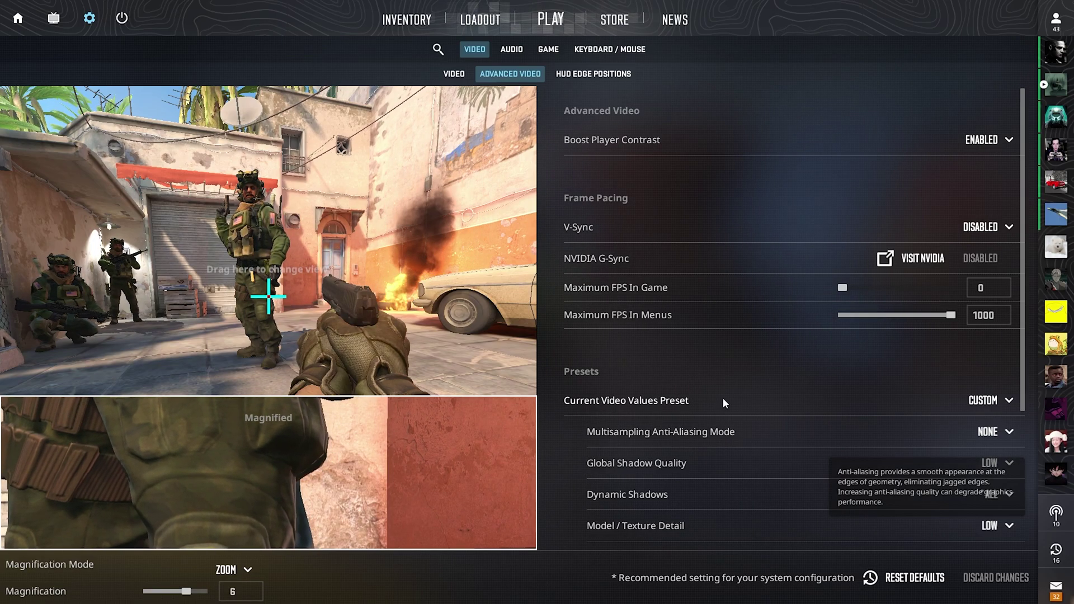
Return to the basic video settings and apply the changes with the Fullscreen Windowed display mode.
left_click(454, 73)
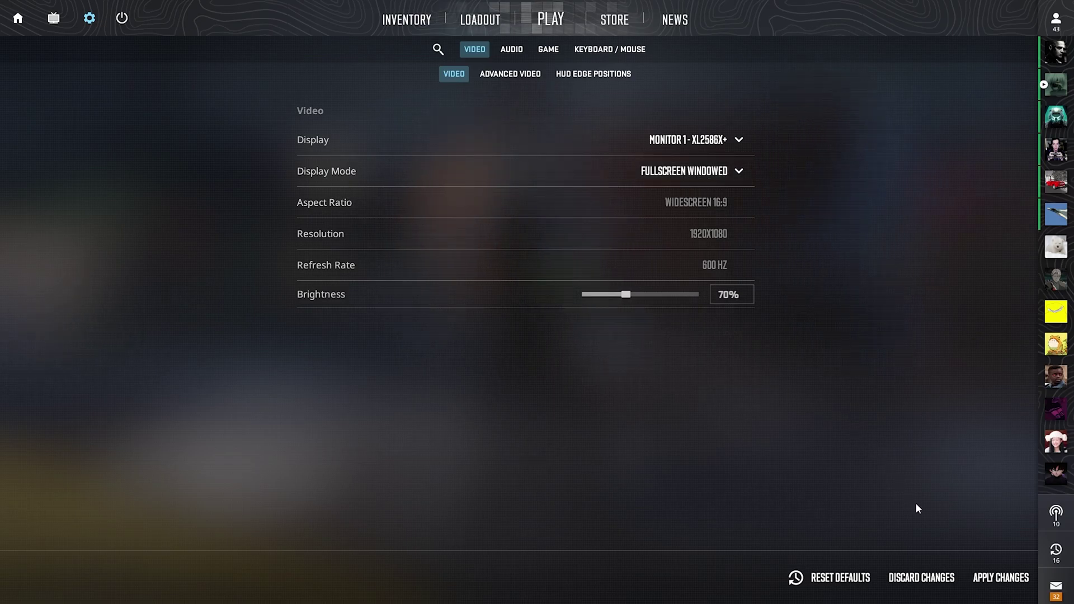
left_click(1001, 577)
Review Boost Player Contrast, V-Sync and the maximum FPS limits for game and menus in the advanced video settings.
left_click(500, 75)
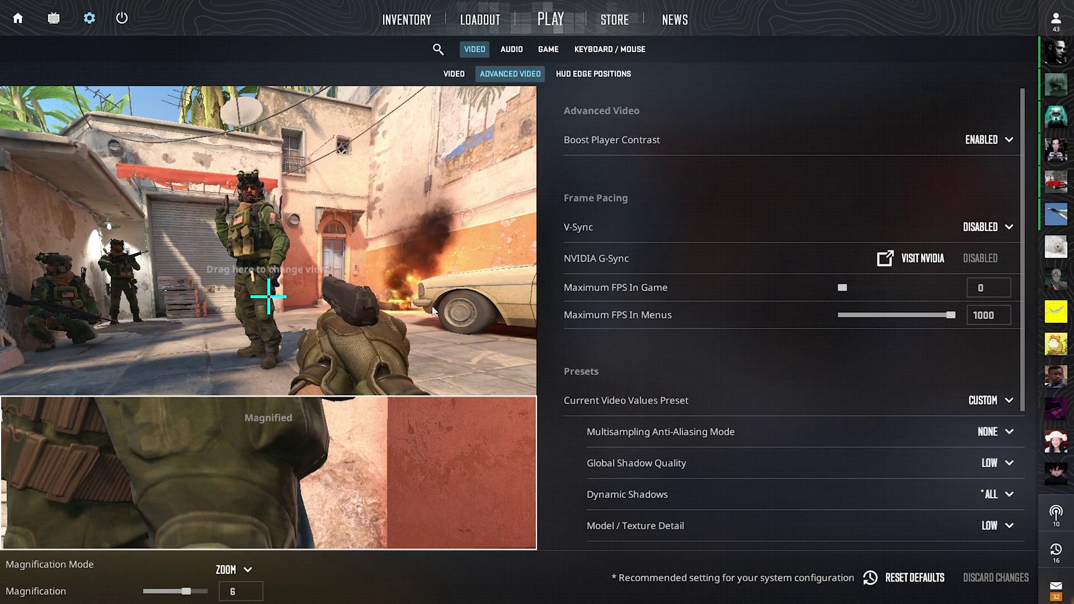
mouse_move(727, 152)
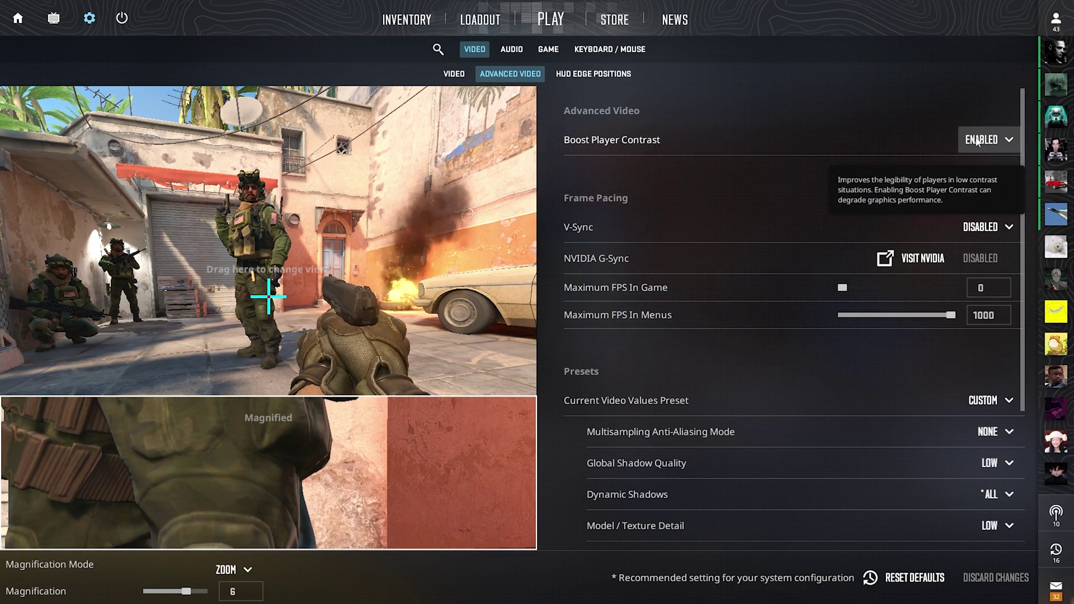
mouse_move(571, 231)
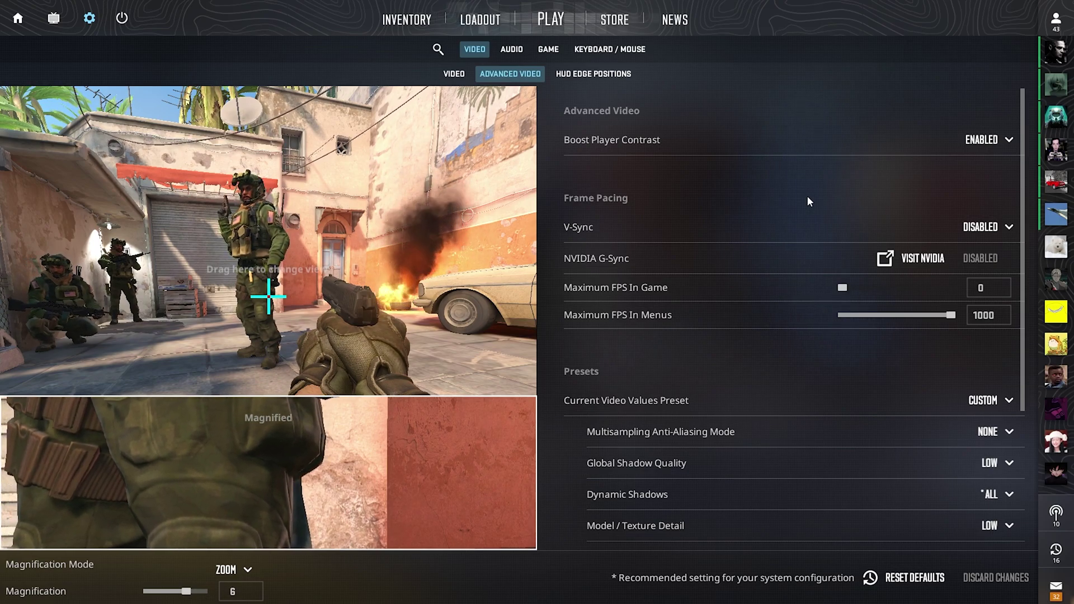
mouse_move(636, 291)
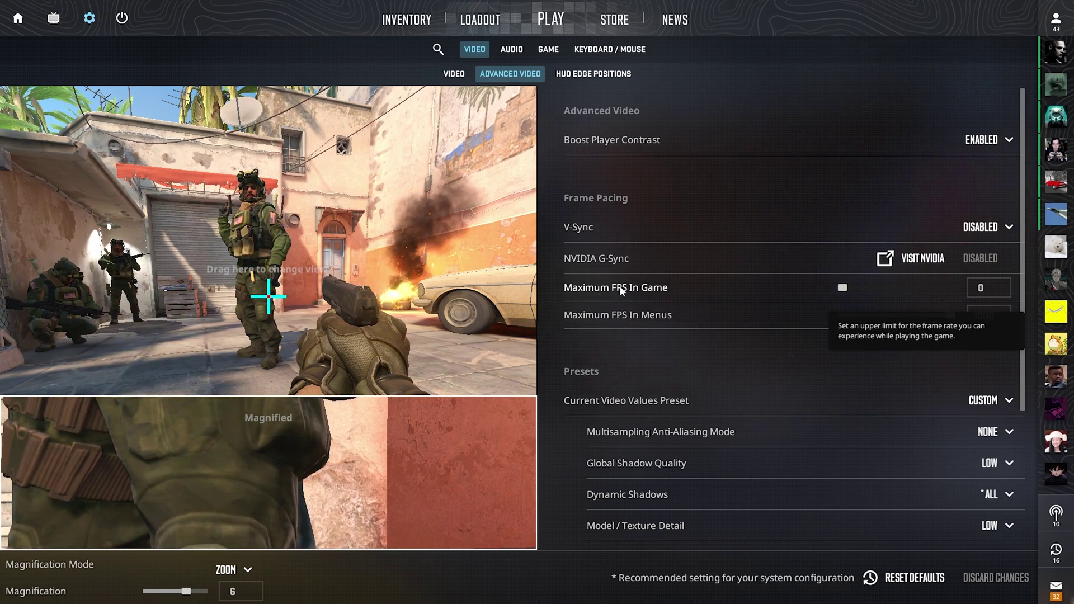
mouse_move(673, 328)
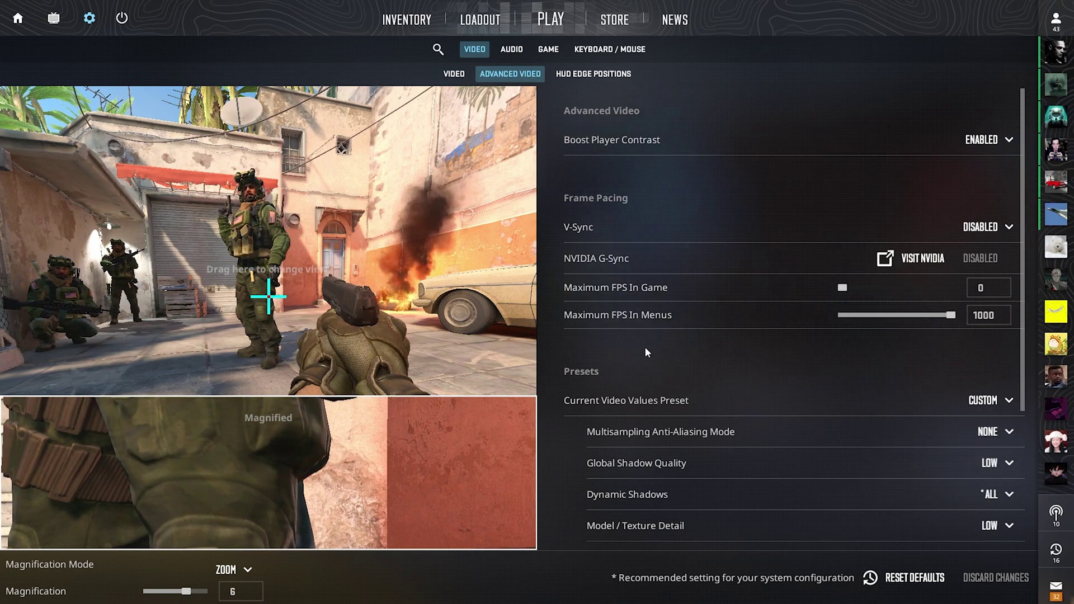
mouse_move(977, 325)
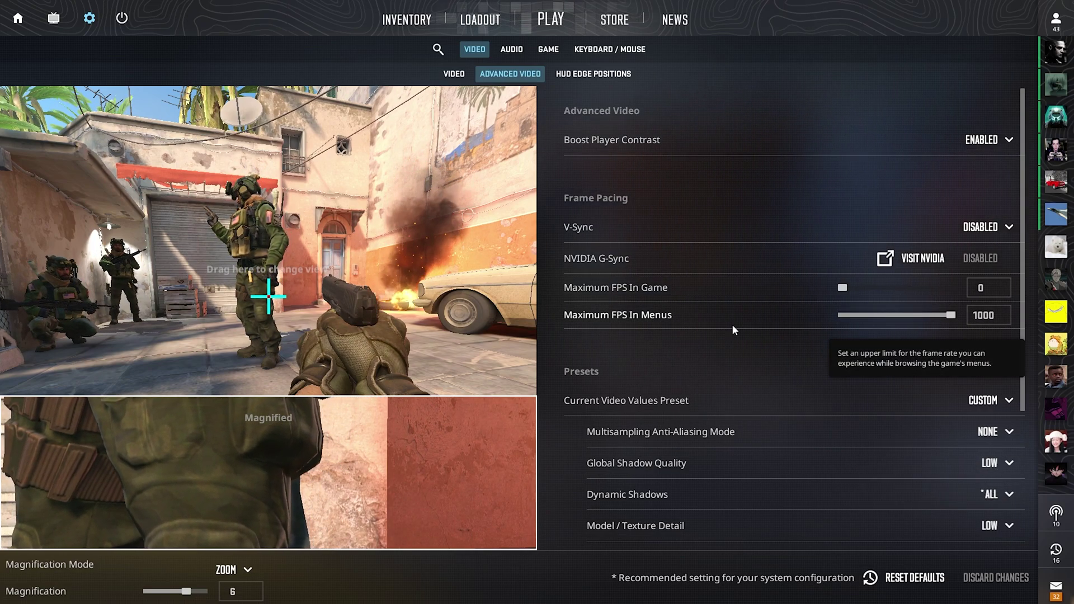
Check the available Texture Filtering Mode options among the advanced video quality settings.
scroll(667, 303, "down", 3)
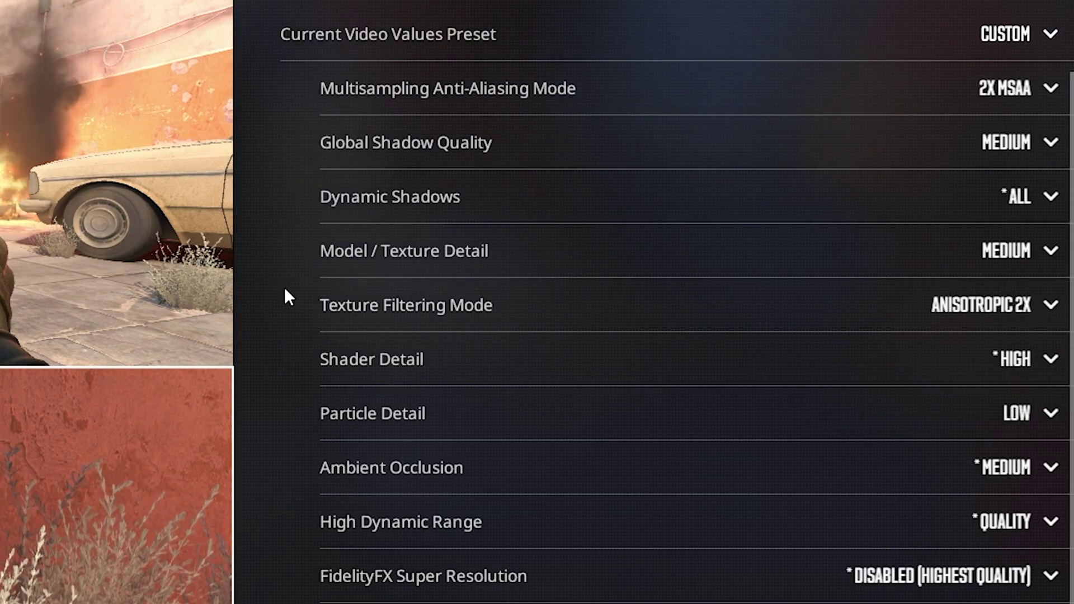
mouse_move(344, 312)
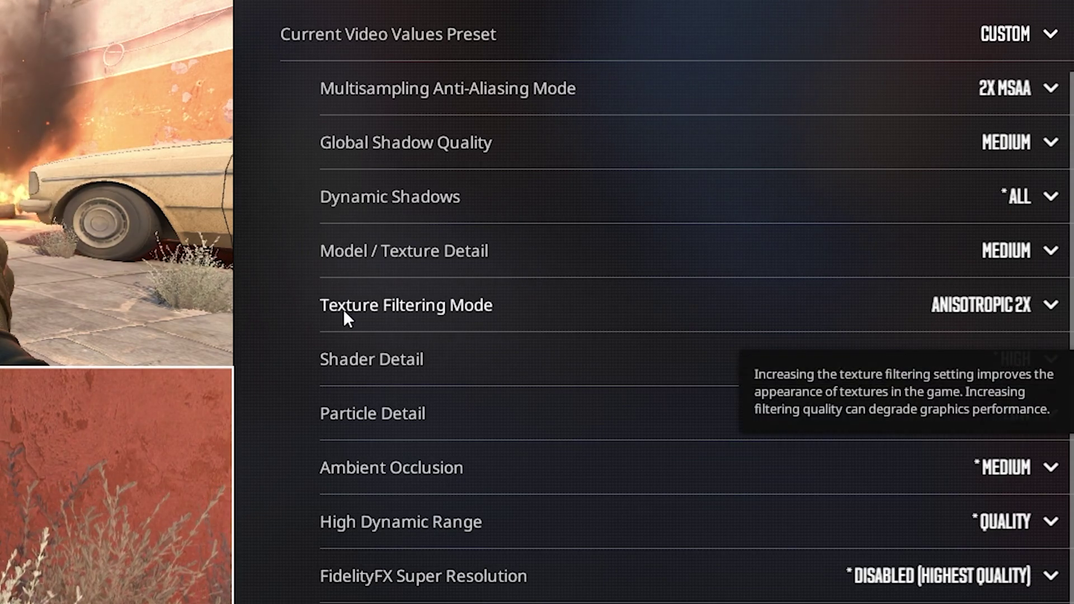
left_click(1006, 309)
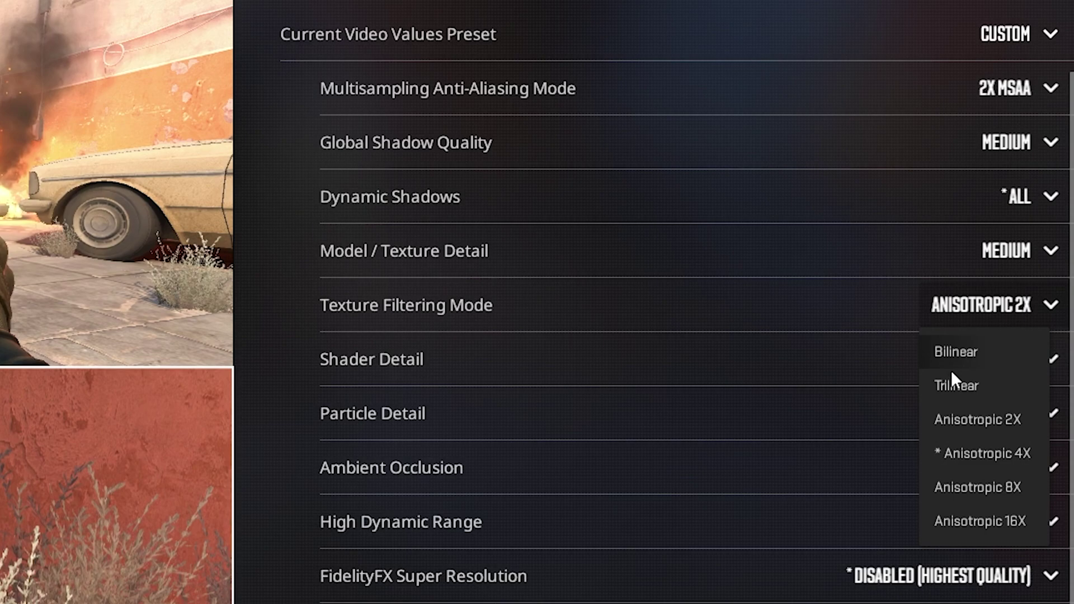
left_click(958, 451)
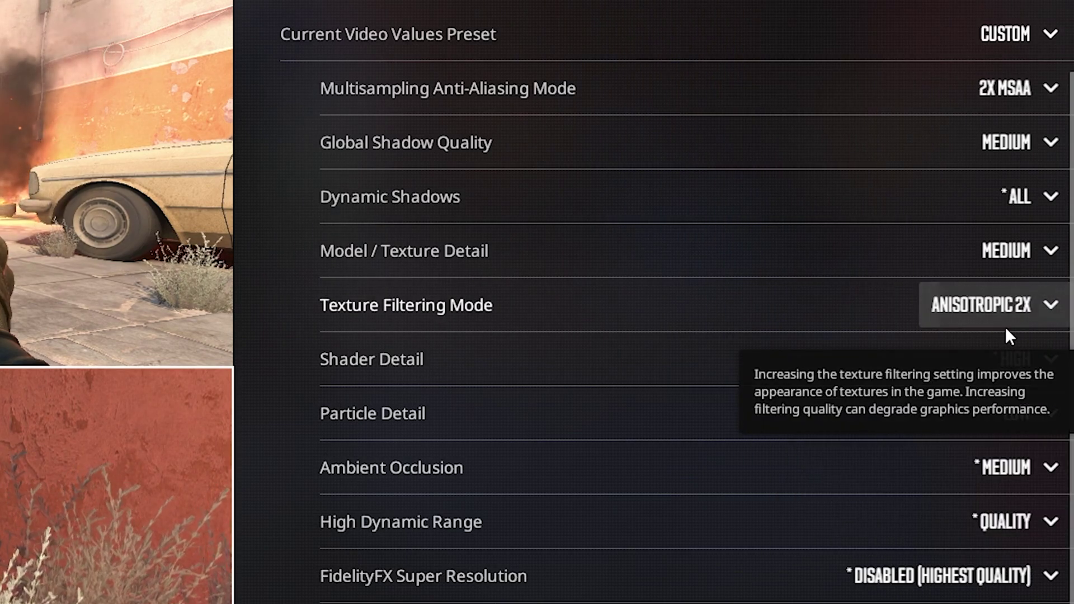